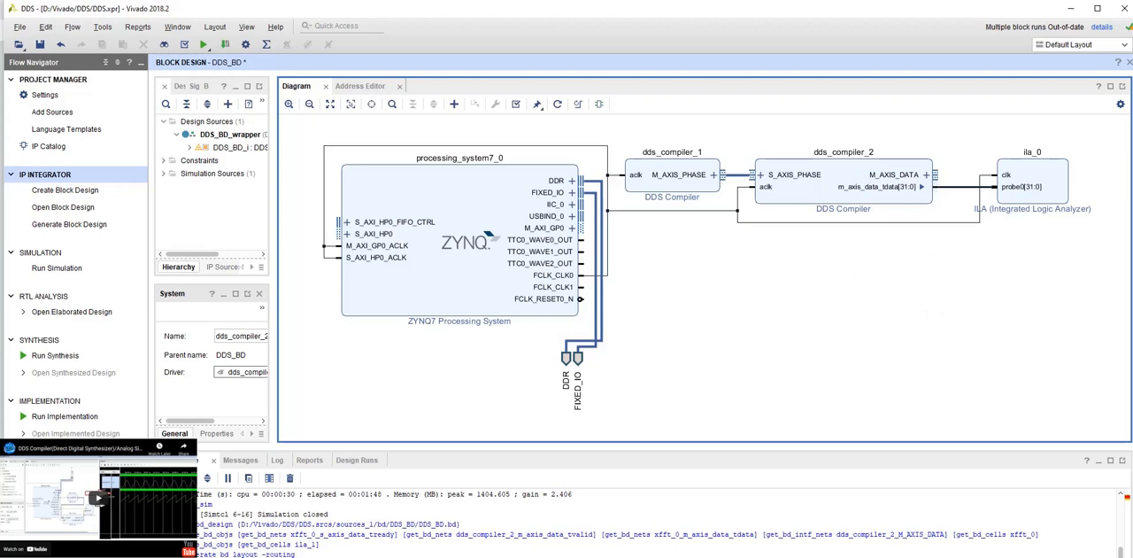
- Undo the last layout regeneration, and add a Fast Fourier Transform block between dds_compiler_2 and ila_0
key("ctrl+z")
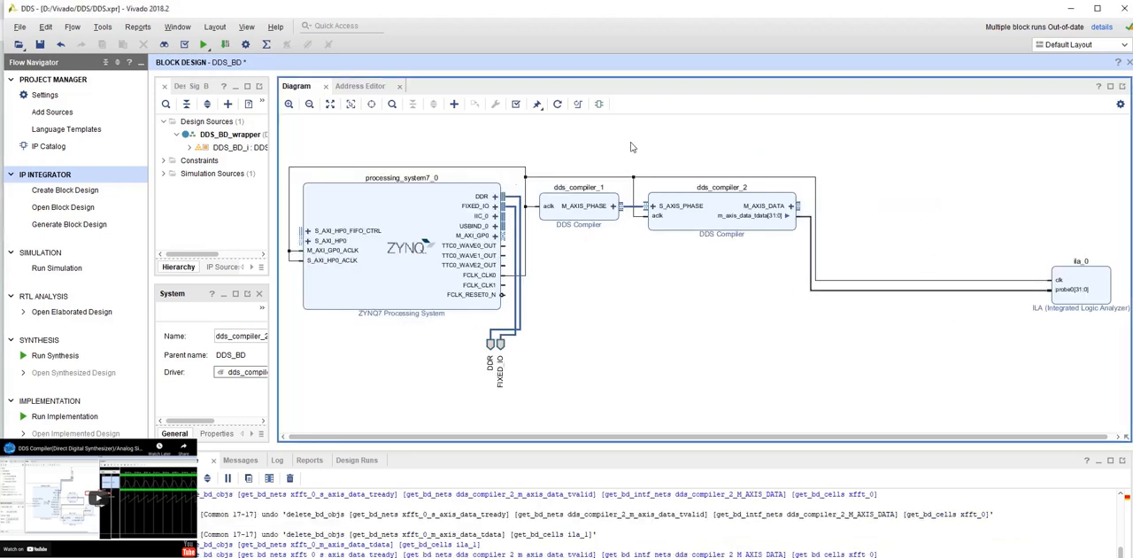
left_click(455, 103)
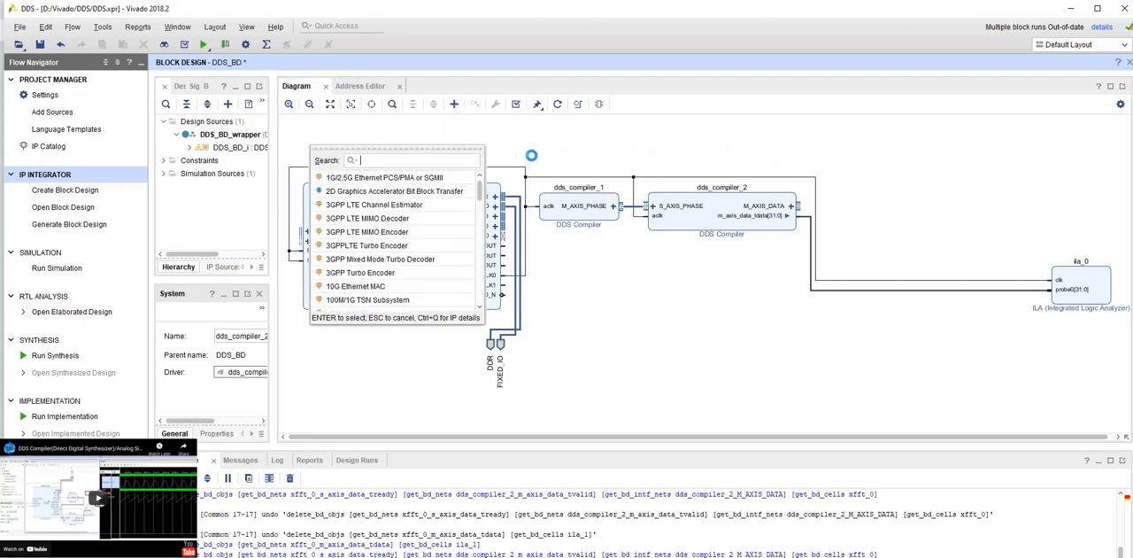
type("fft")
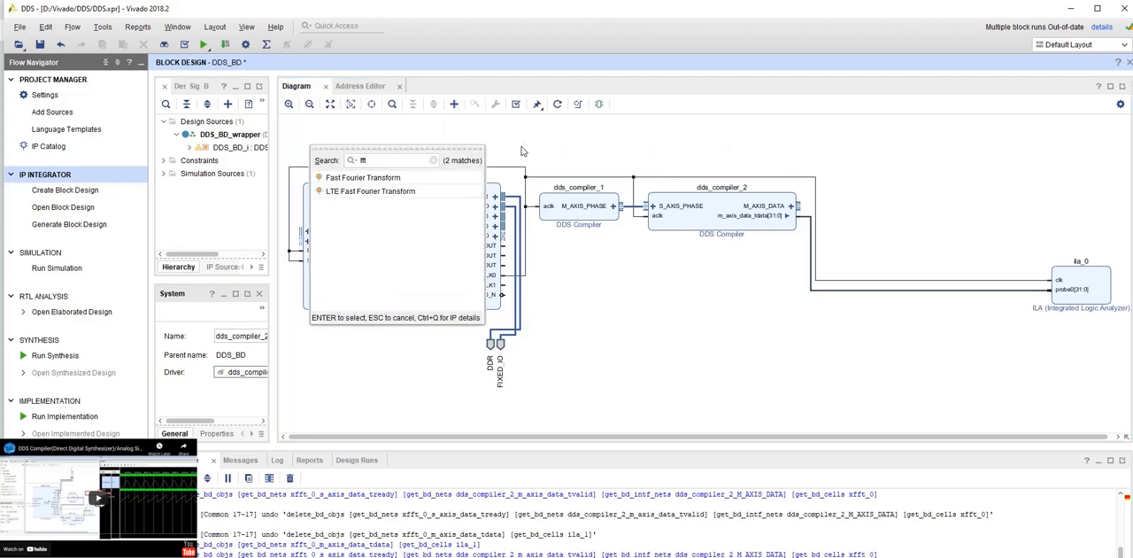
double_click(344, 179)
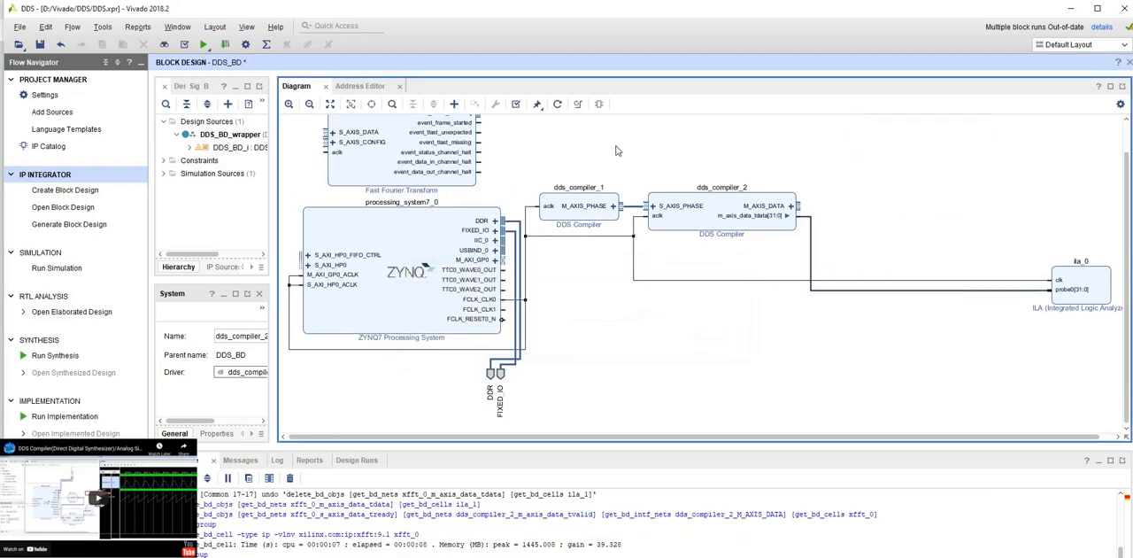
left_click_drag(393, 132, 916, 191)
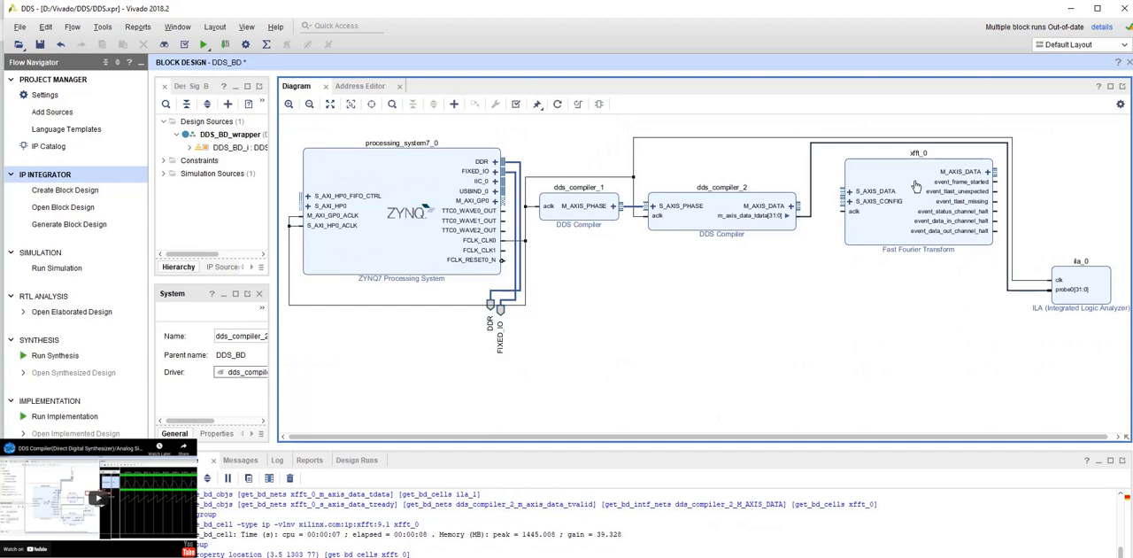
- Open the Fast Fourier Transform block's customization and examine its implementation details, AXI4 stream port structure and latency
double_click(949, 231)
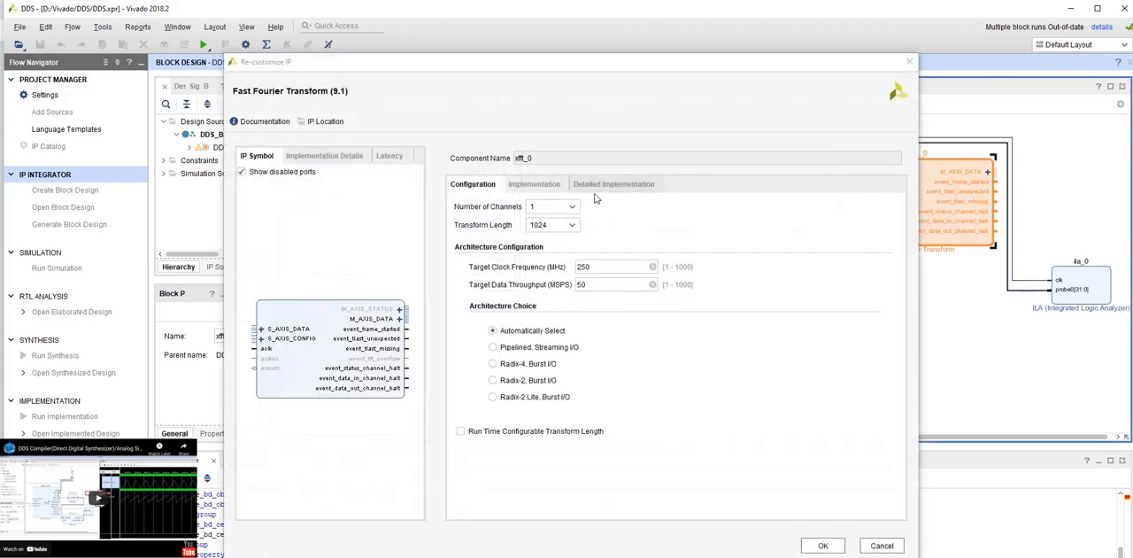
left_click(349, 152)
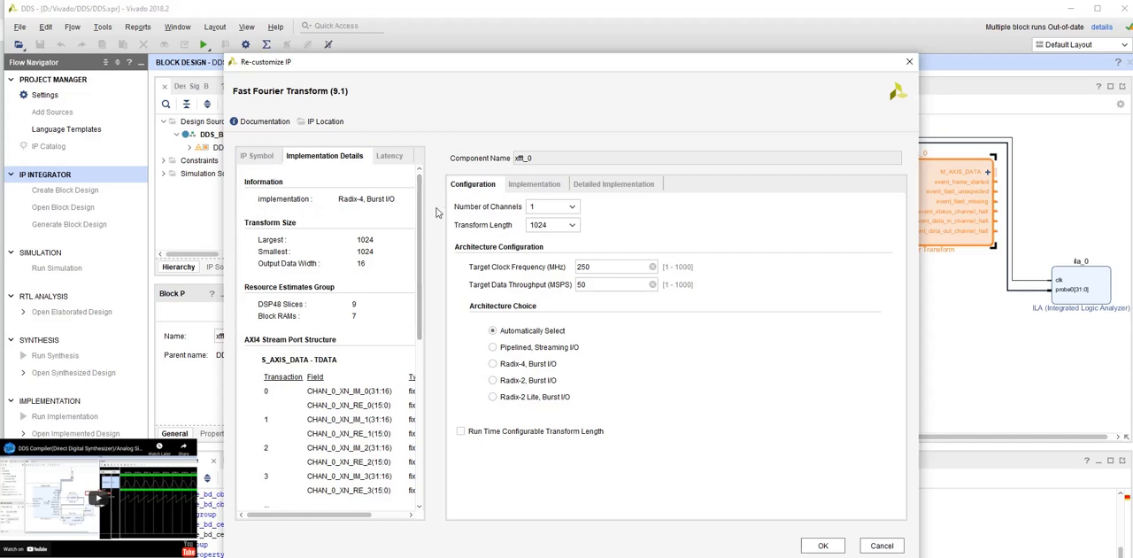
left_click_drag(457, 206, 560, 207)
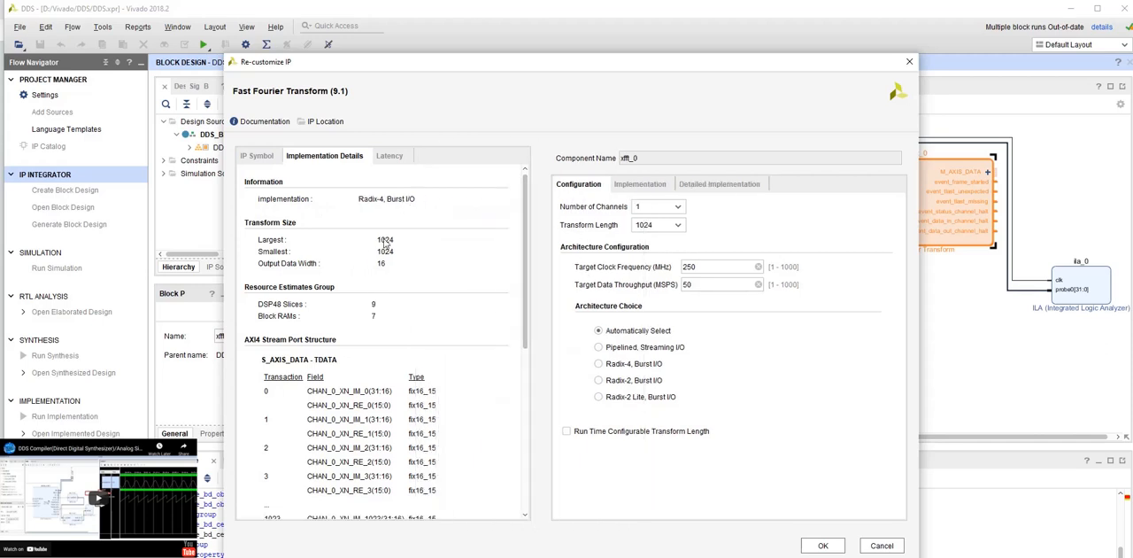
scroll(346, 258, "down", 1)
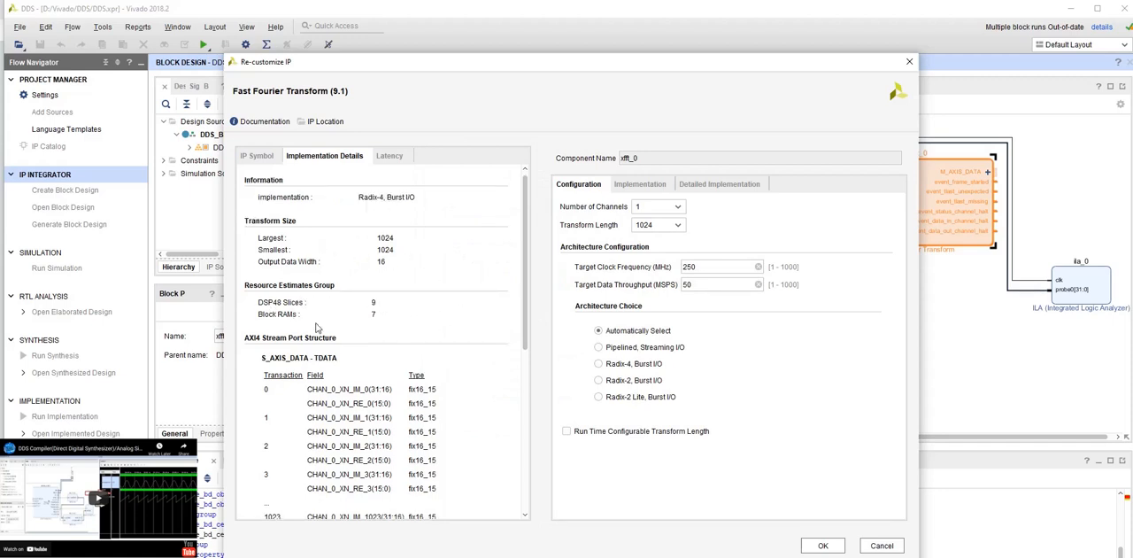
scroll(432, 320, "down", 2)
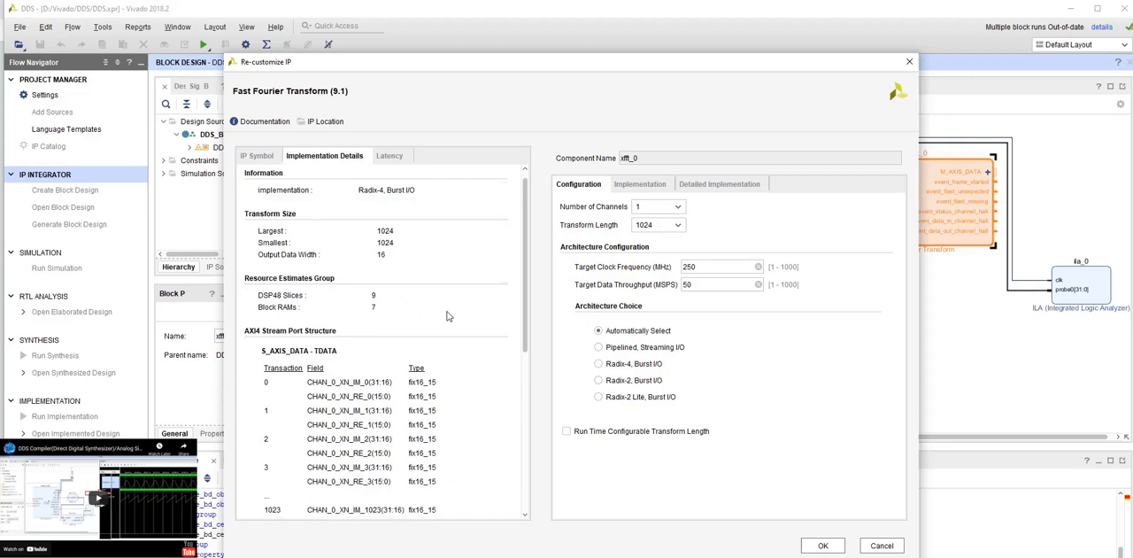
scroll(407, 418, "down", 3)
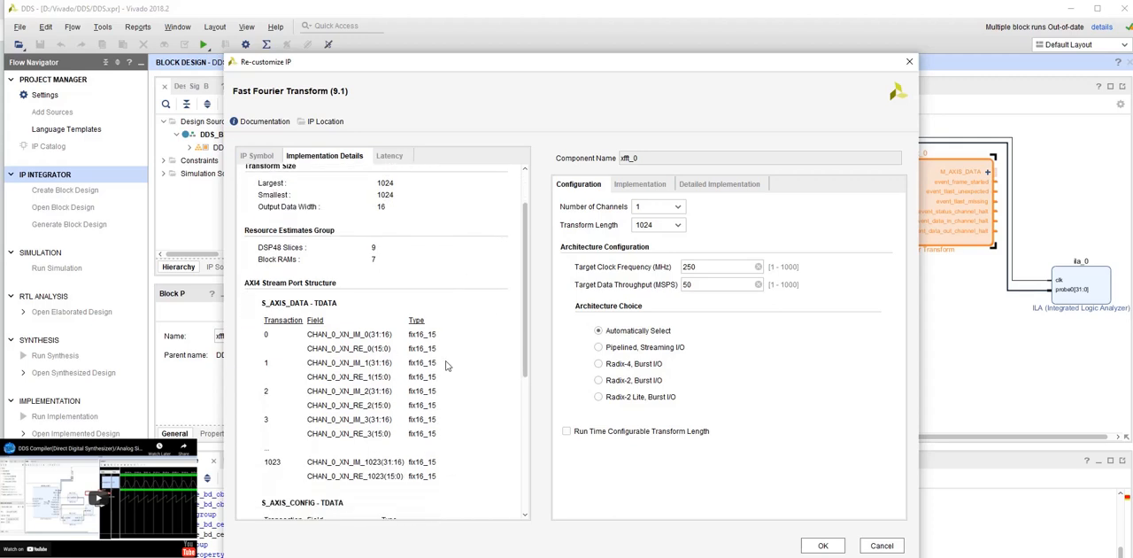
left_click(398, 159)
left_click_drag(544, 263, 372, 259)
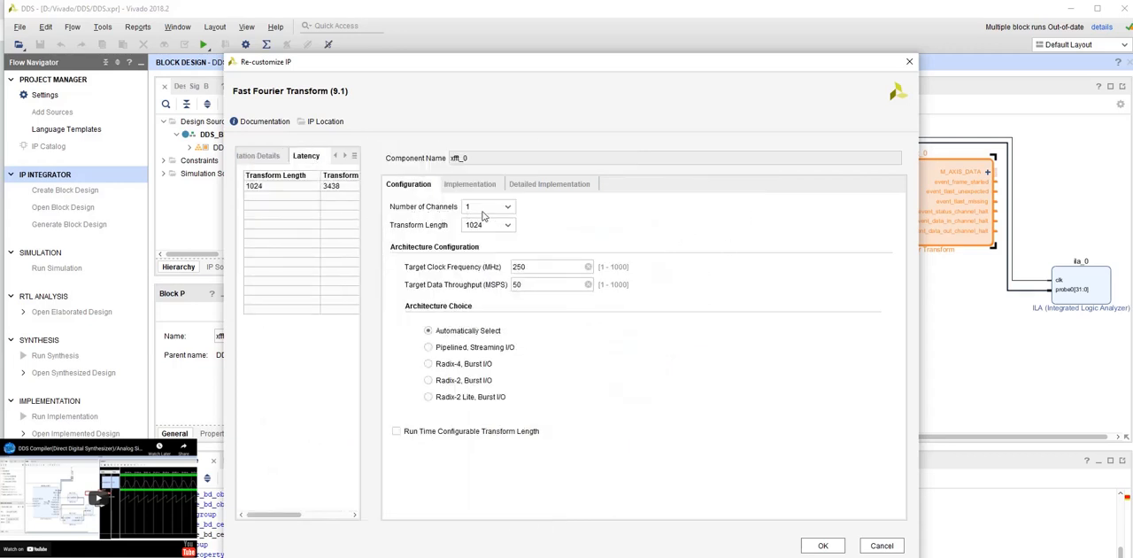
left_click_drag(626, 58, 429, 57)
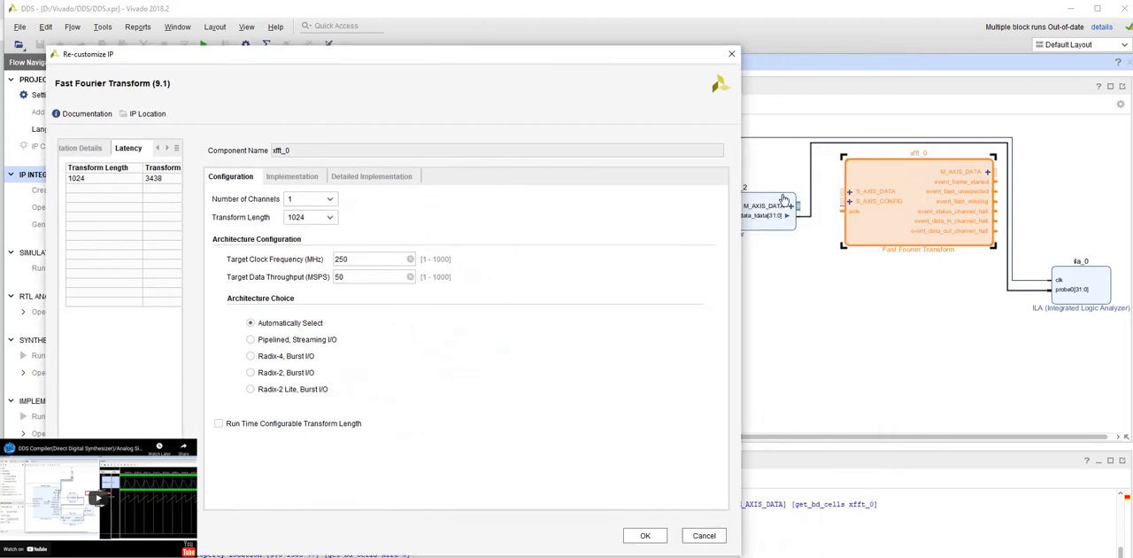
- Configure the FFT with transform length 1024, target clock frequency 100 MHz and target data throughput 100 MSPS
left_click(332, 218)
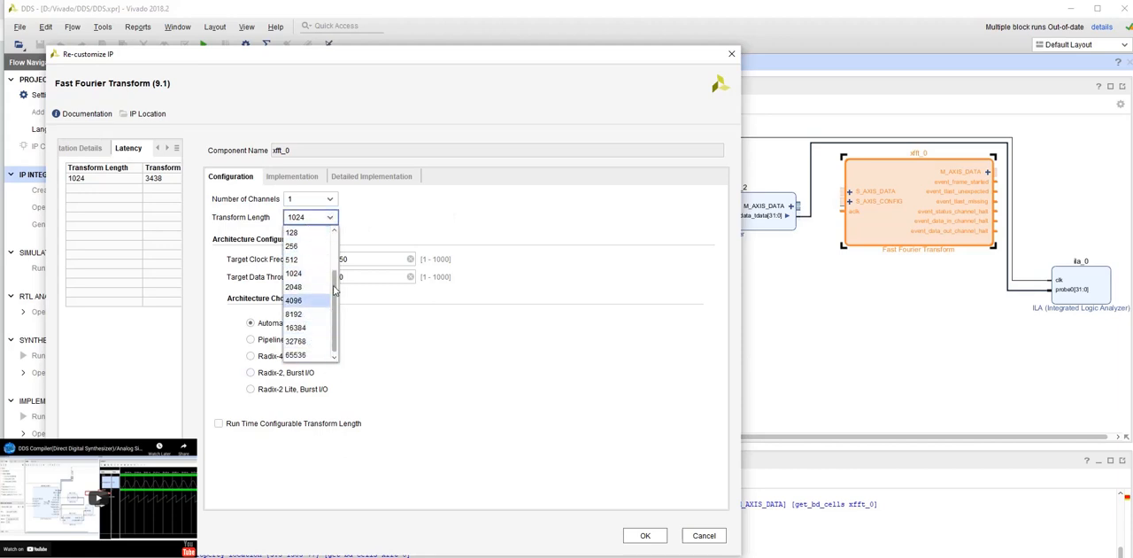
left_click(301, 277)
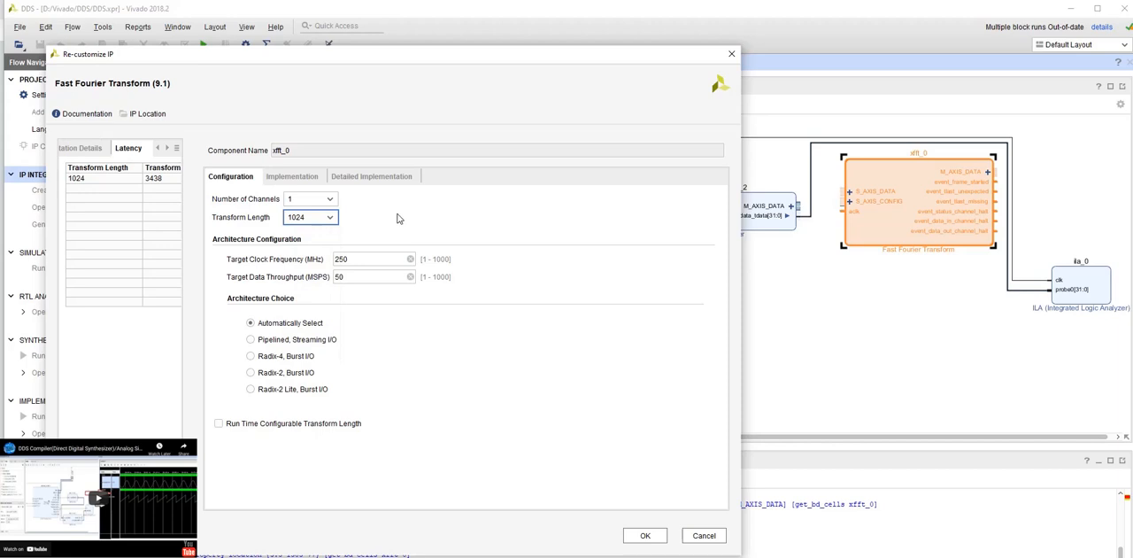
left_click_drag(369, 256, 335, 259)
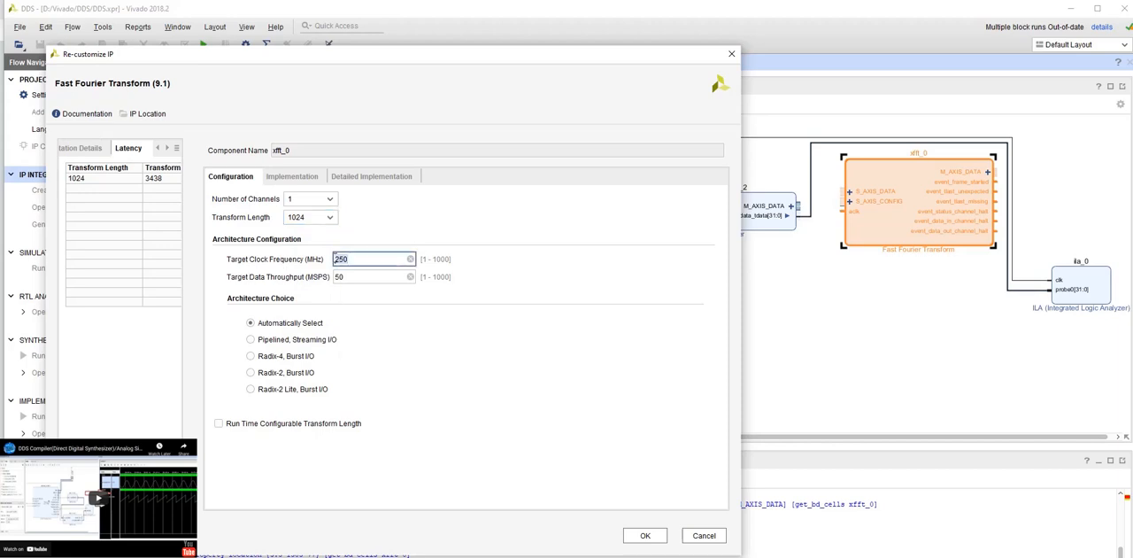
key("BackSpace")
left_click(386, 399)
left_click(348, 277)
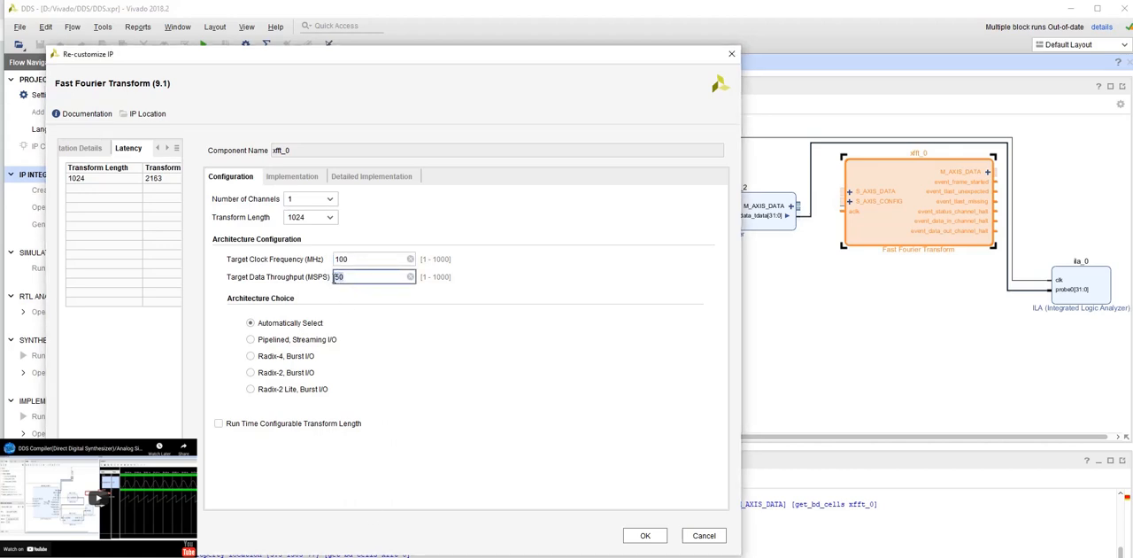
type("100")
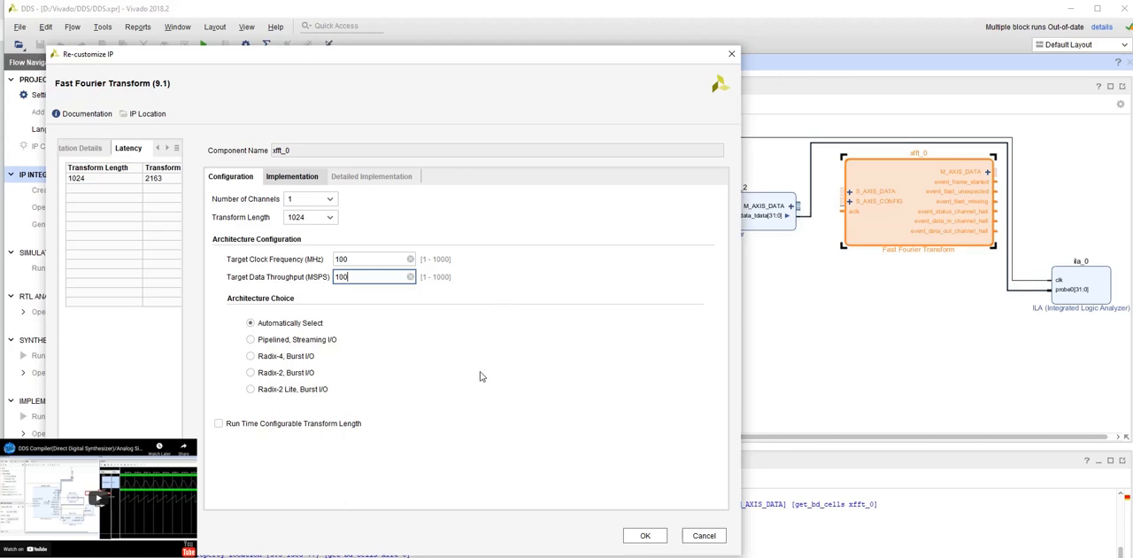
- Set the FFT implementation's rounding mode to Truncation and its scaling option to Unscaled
left_click(292, 176)
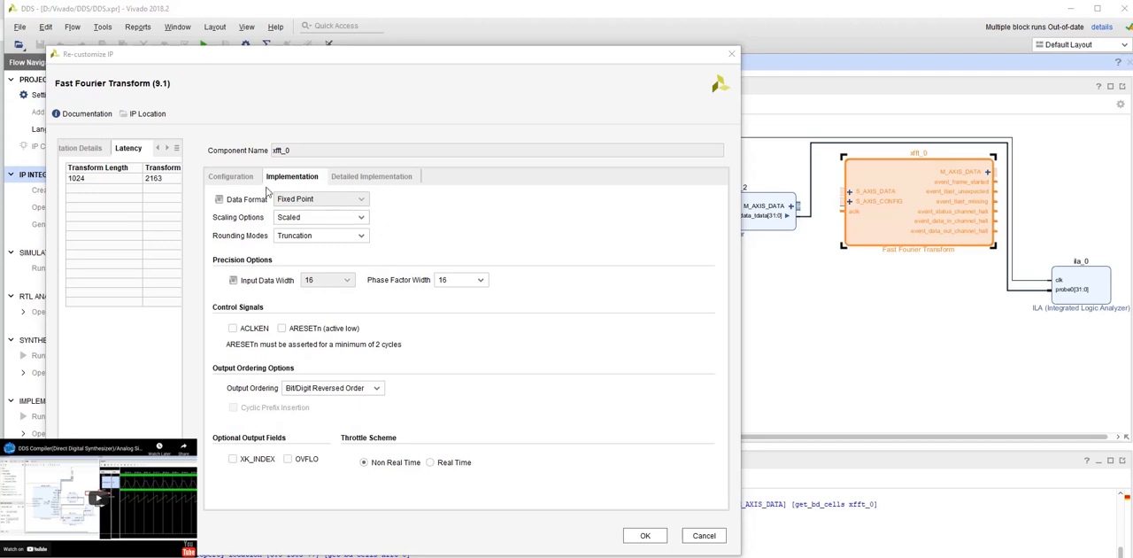
left_click(363, 201)
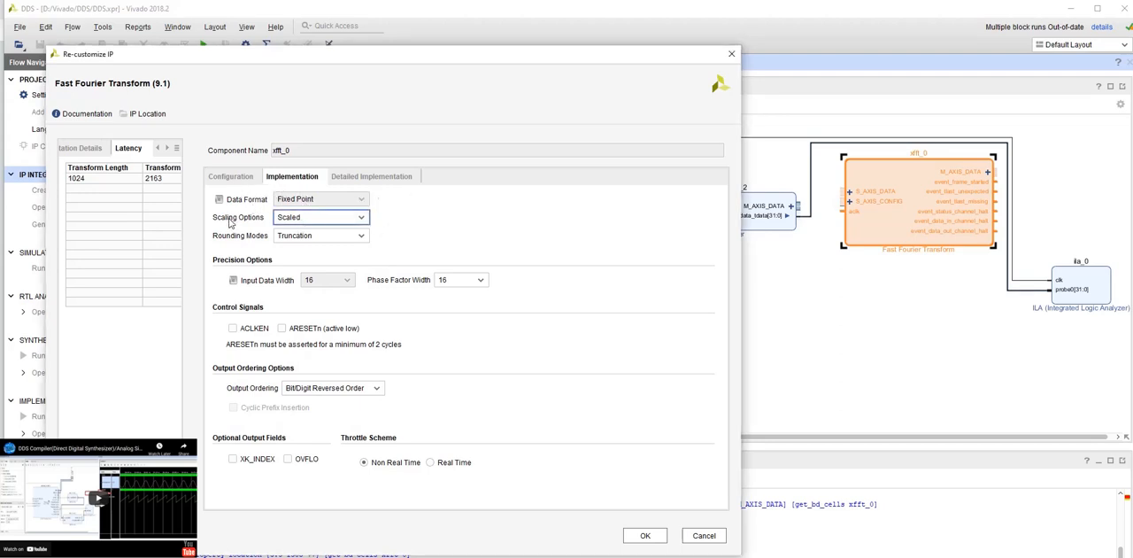
left_click(359, 235)
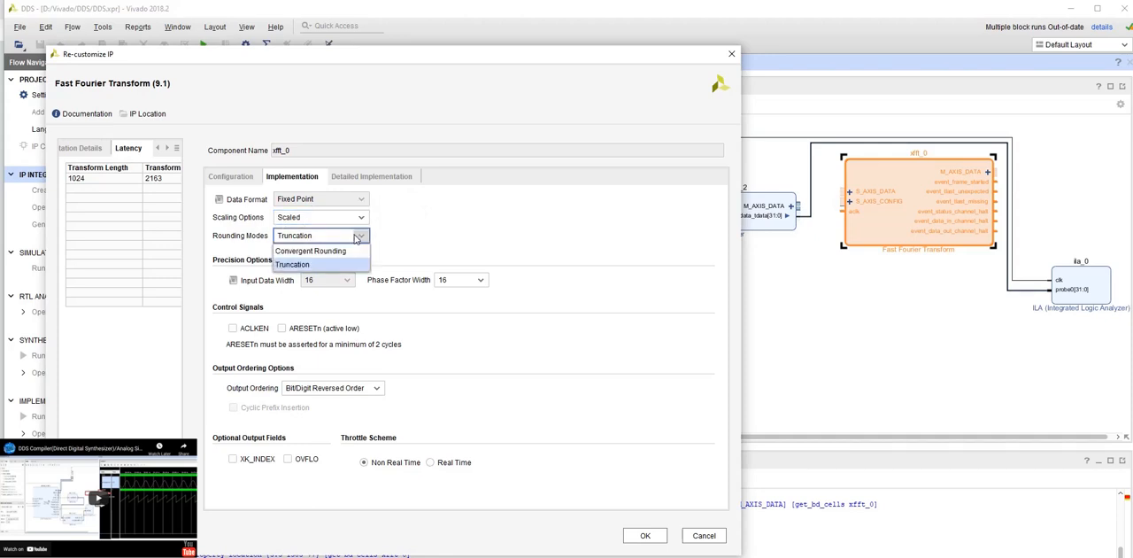
left_click(297, 265)
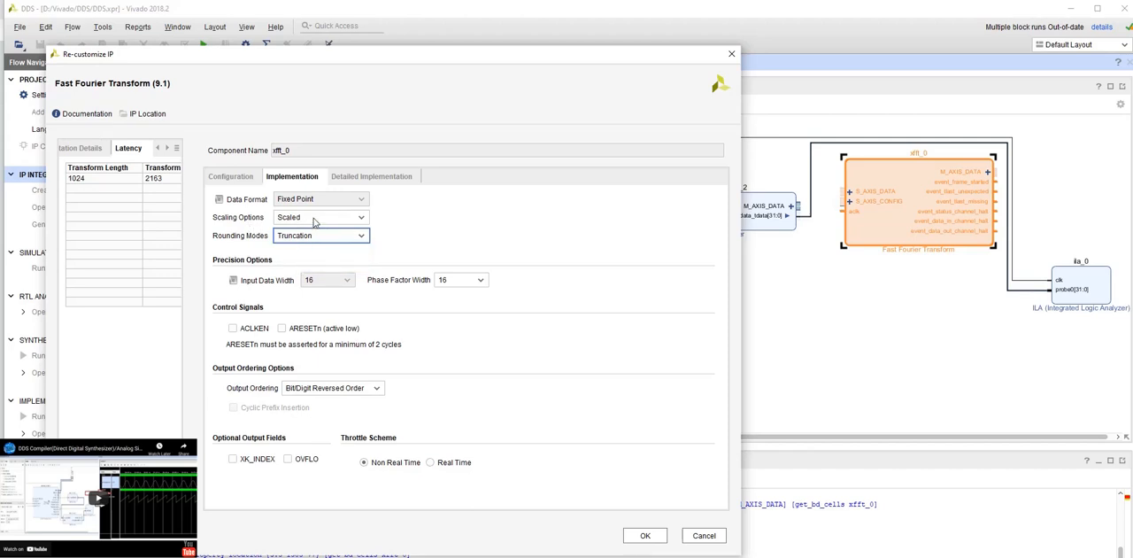
left_click(313, 220)
left_click(310, 248)
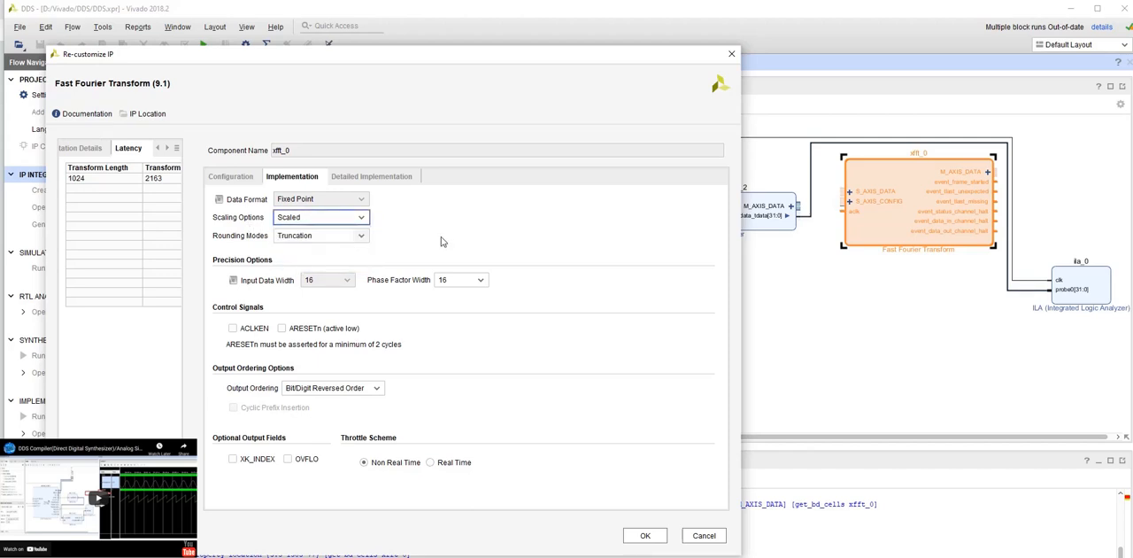
left_click(361, 216)
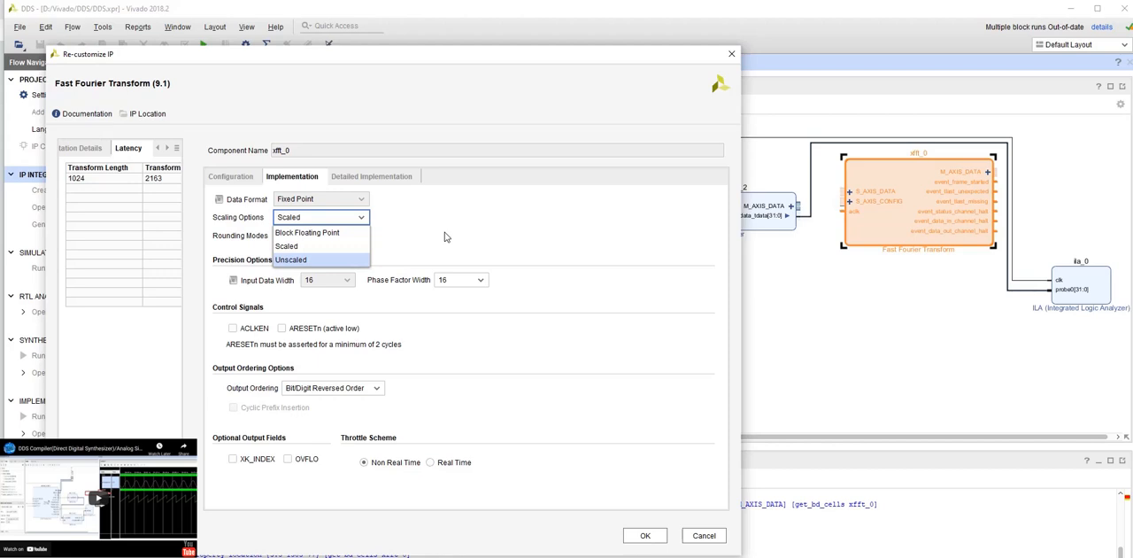
key("Return")
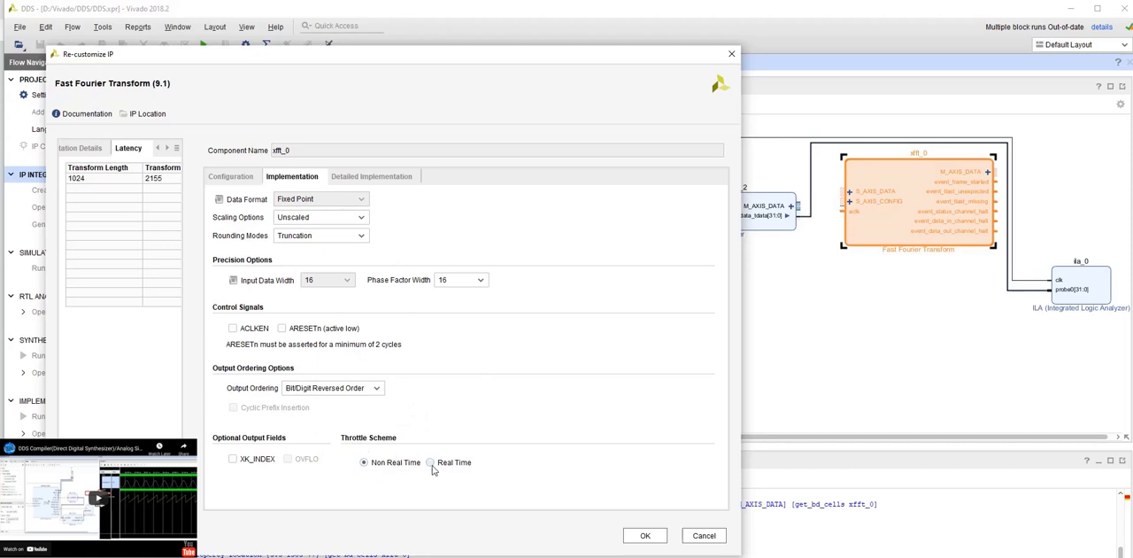
- Check the FFT's detailed memory and optimization options and apply the block's customization
left_click(372, 179)
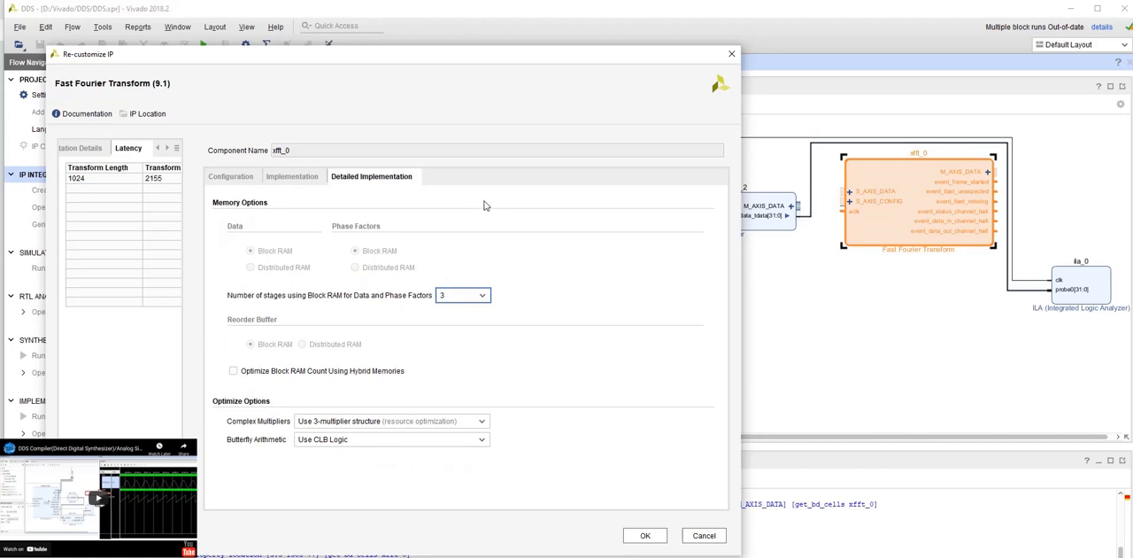
left_click(292, 177)
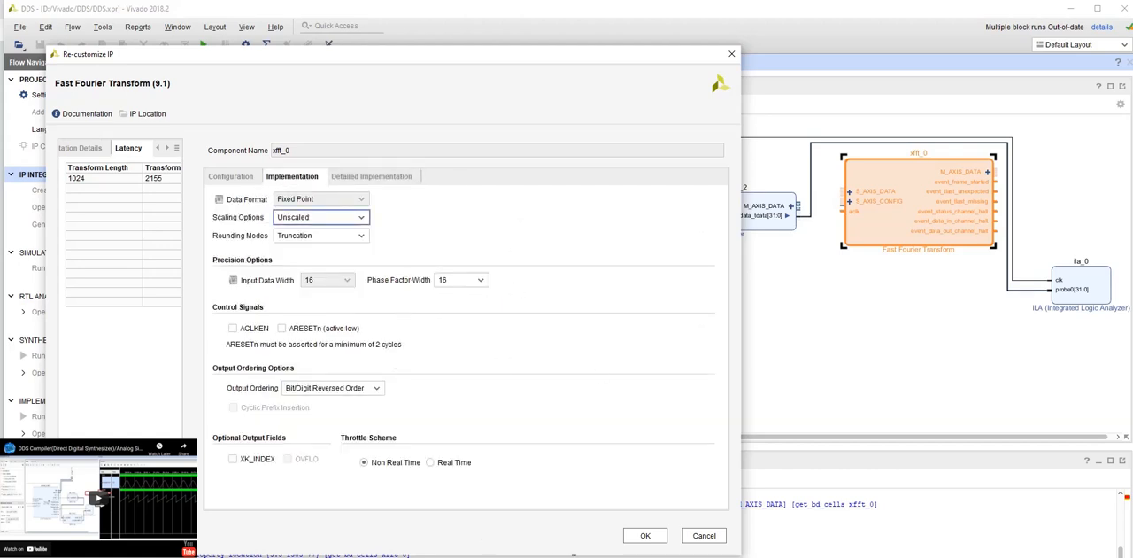
left_click(645, 535)
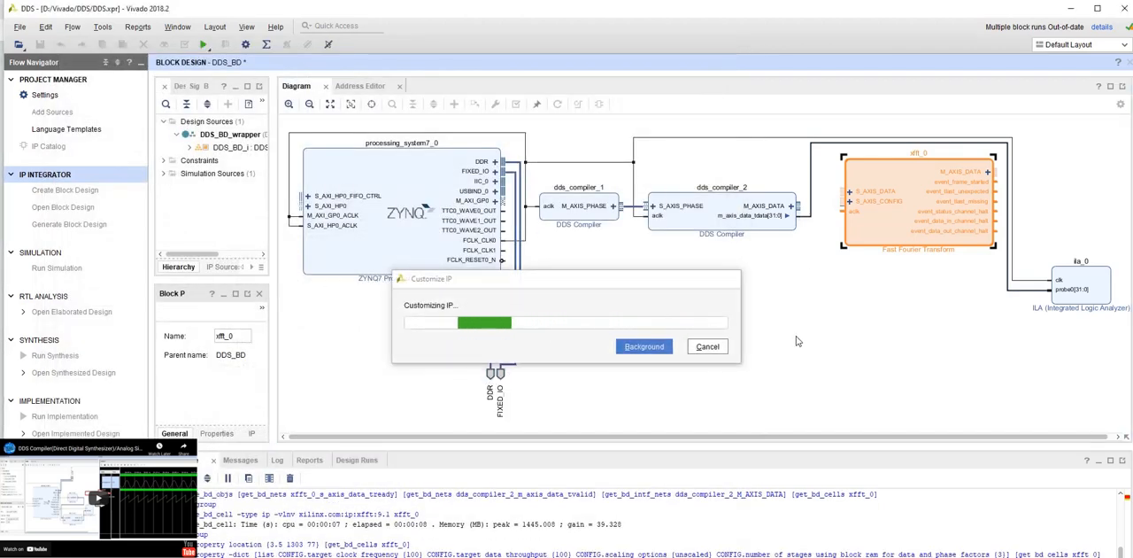
left_click(836, 296)
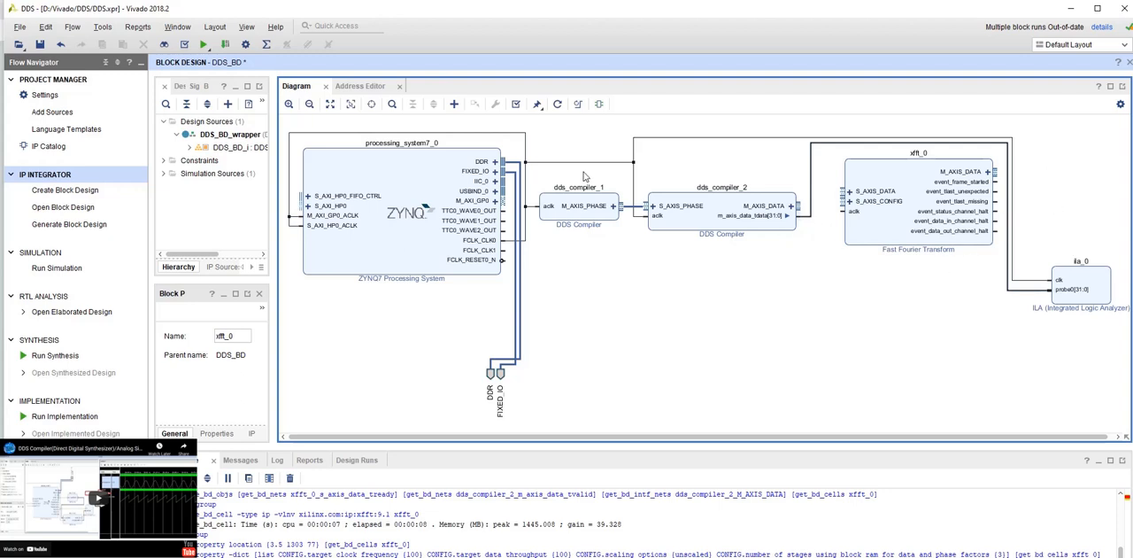
- Add another ILA (Integrated Logic Analyzer) block and place it beside the FFT block, above ila_0
left_click(454, 104)
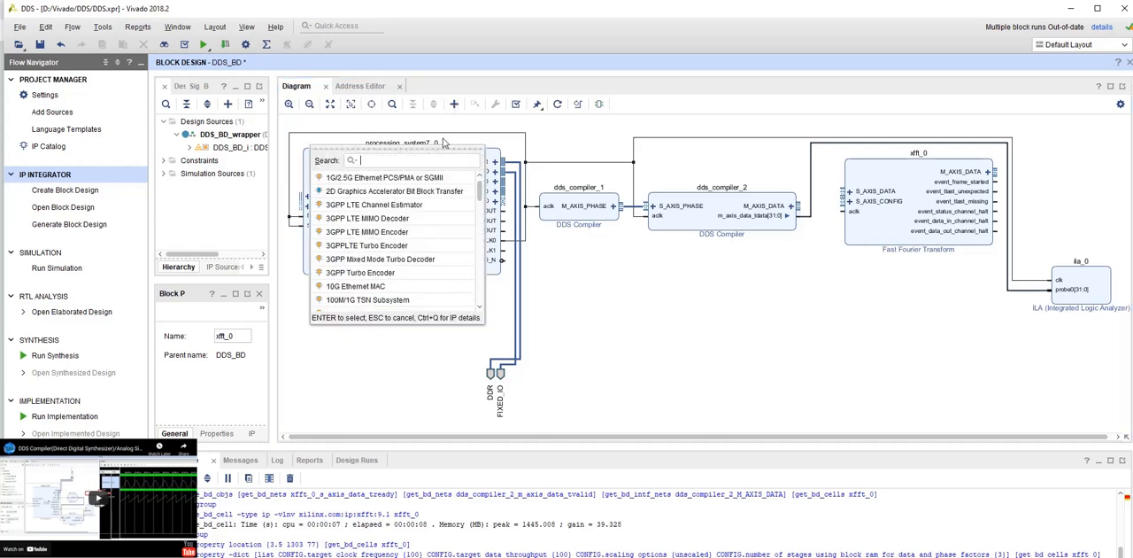
type("ila")
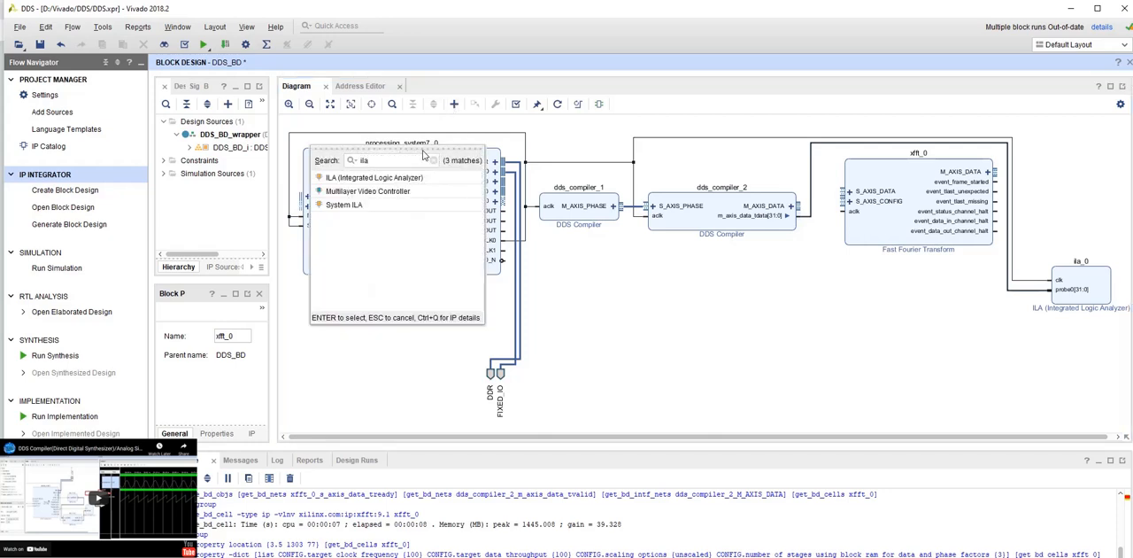
double_click(376, 179)
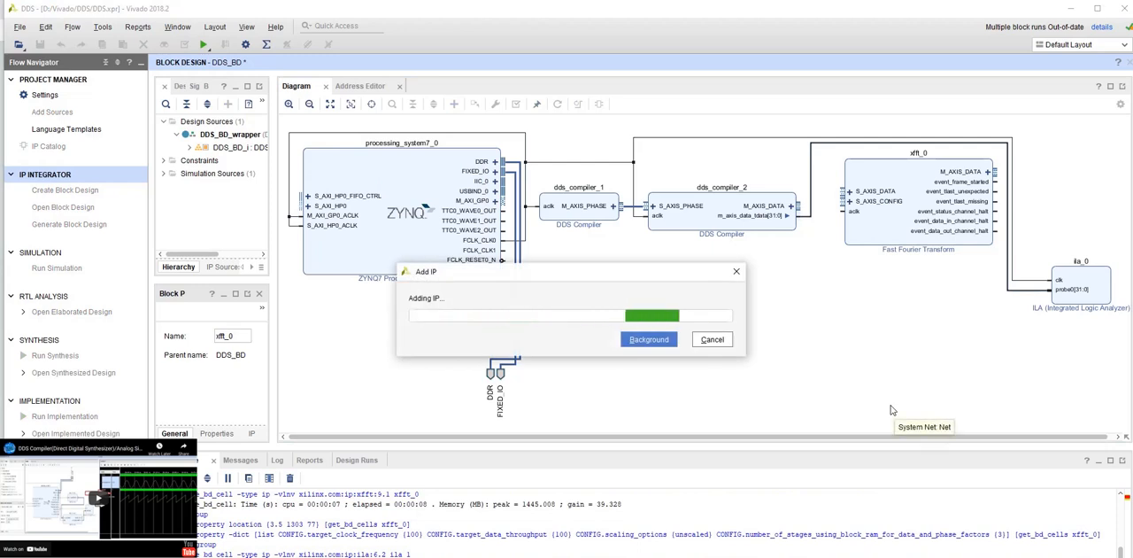
left_click_drag(420, 141, 999, 195)
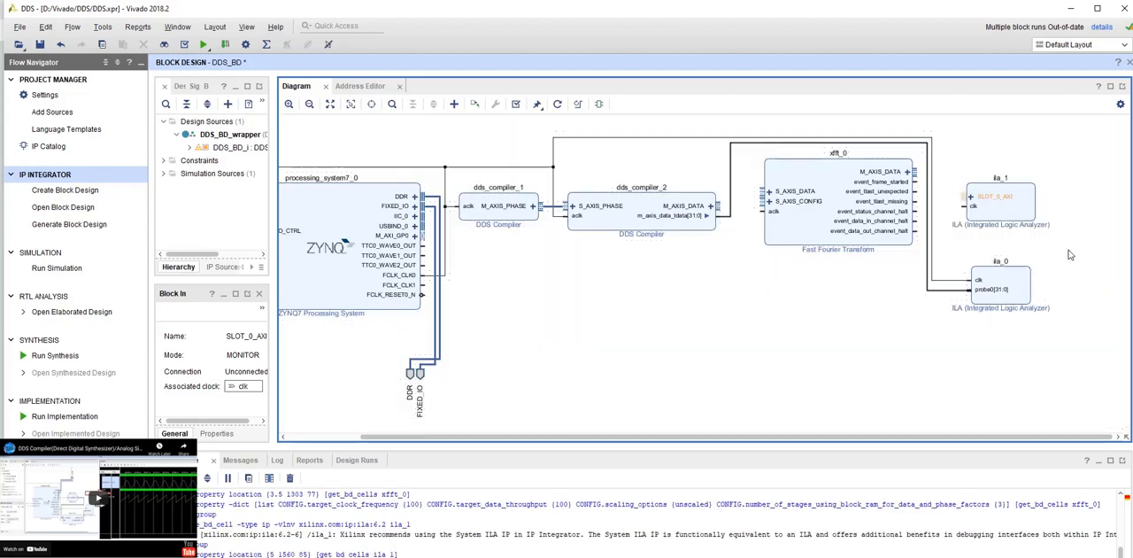
- Customize ila_1 with the Native monitor type and a probe width of 64 for PROBE0
left_click(1006, 216)
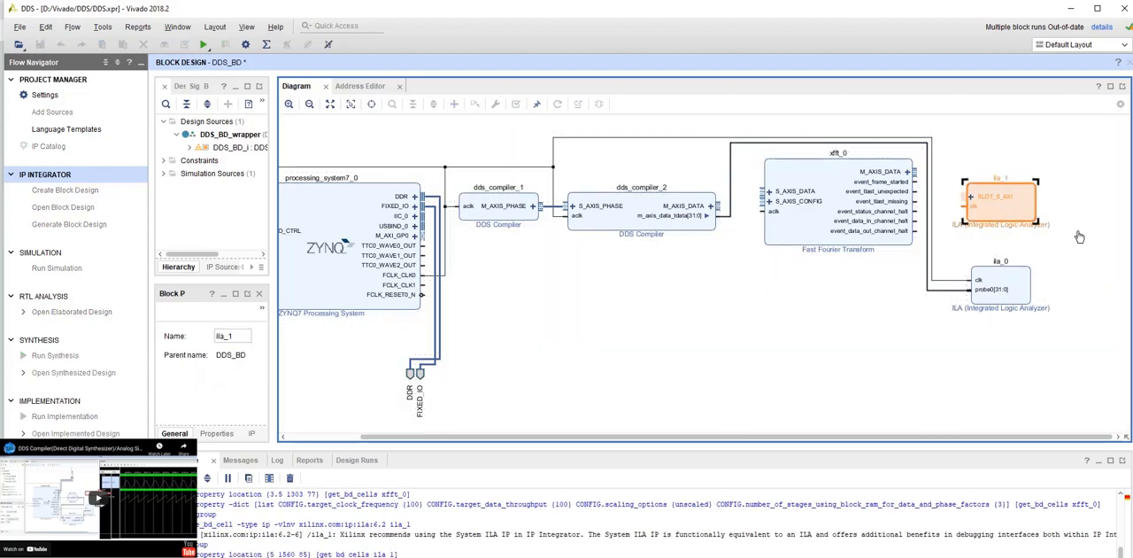
double_click(988, 200)
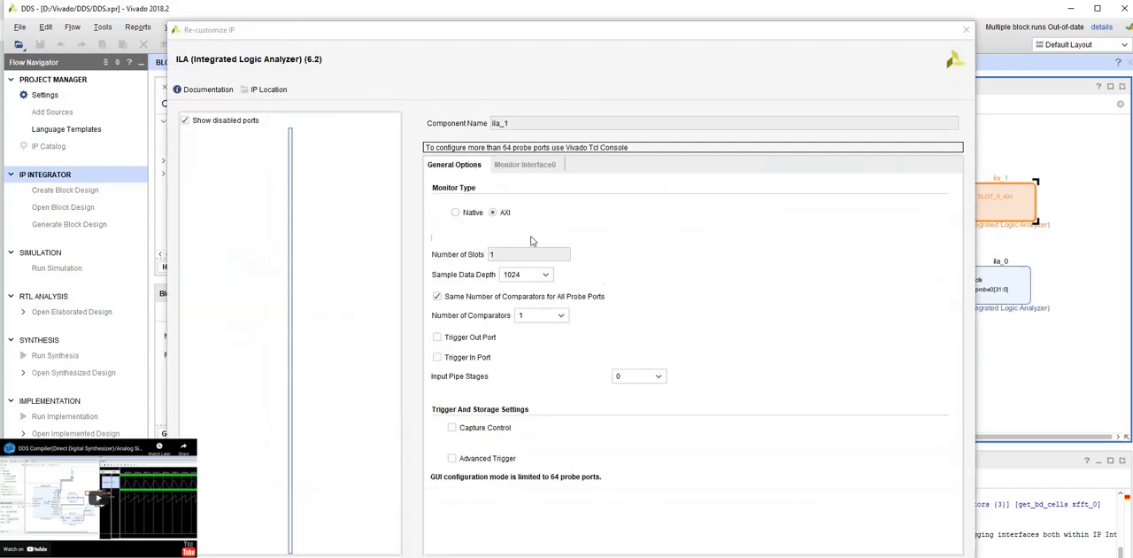
left_click(456, 213)
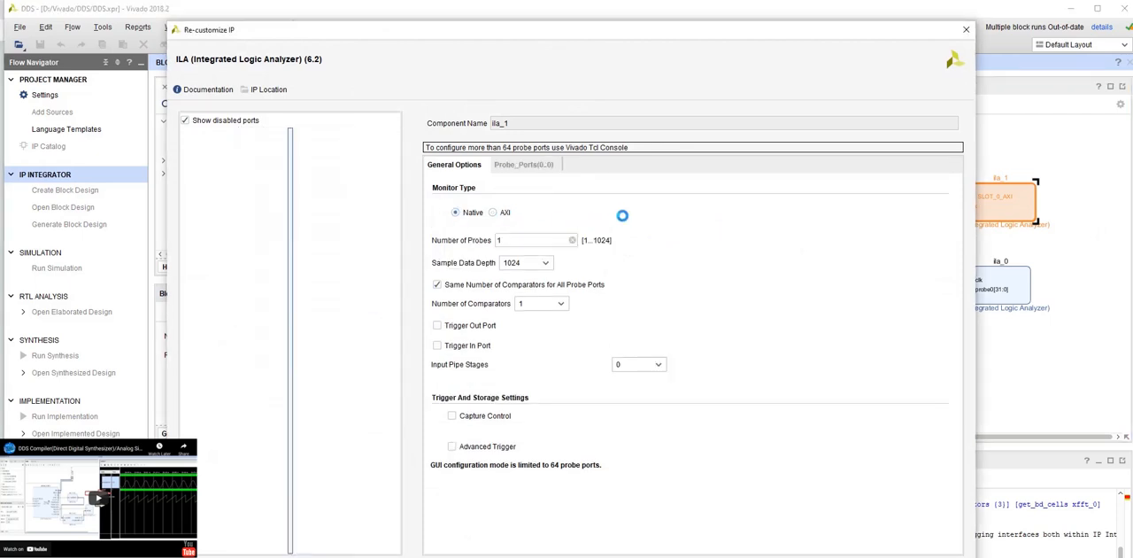
left_click(522, 166)
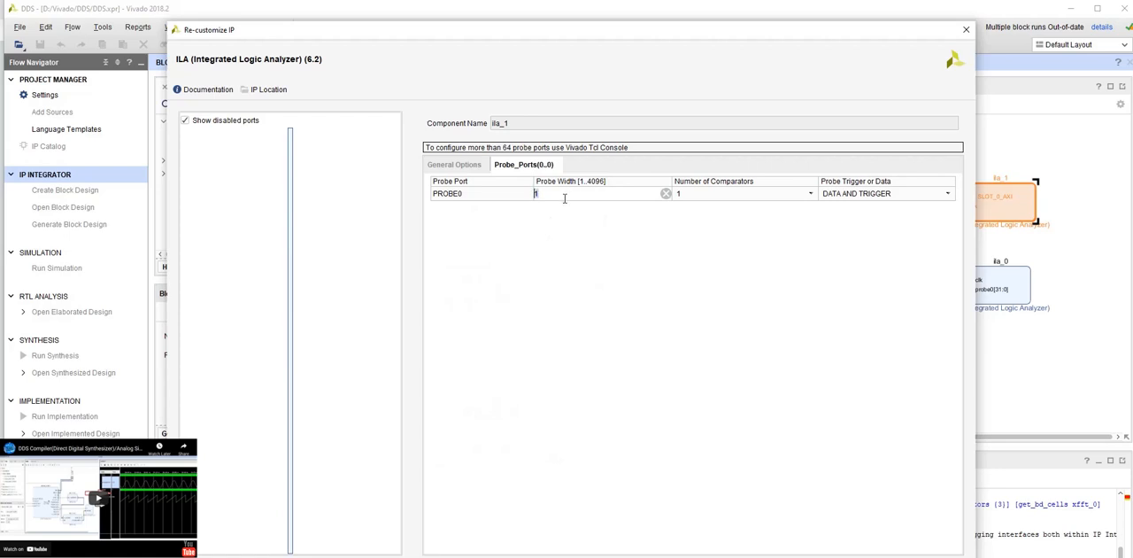
type("63")
left_click(893, 557)
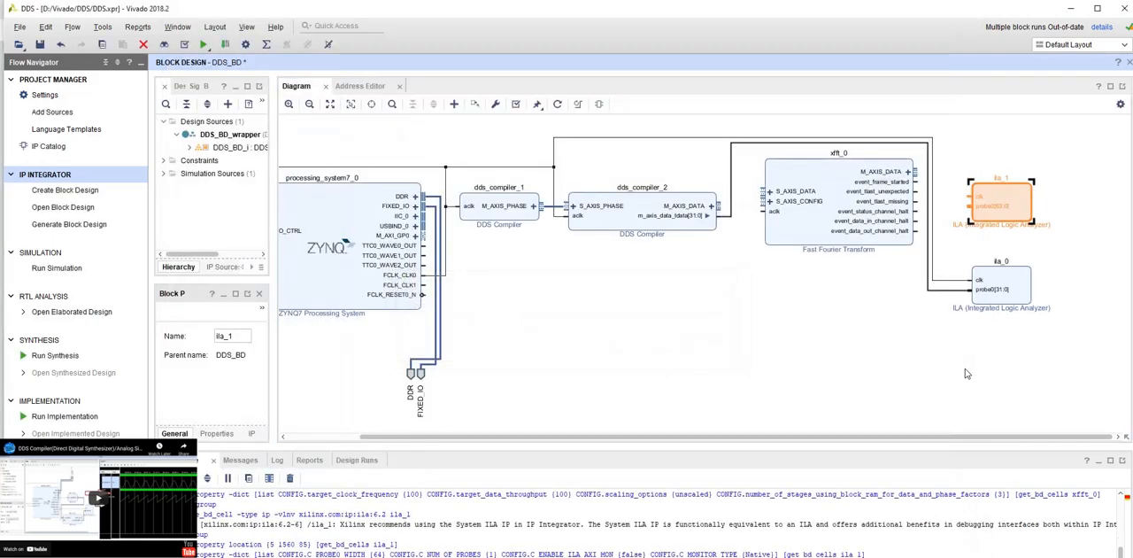
- Expand the FFT's M_AXIS_DATA interface and connect its m_axis_data_tdata output to probe0 of ila_1
left_click(929, 329)
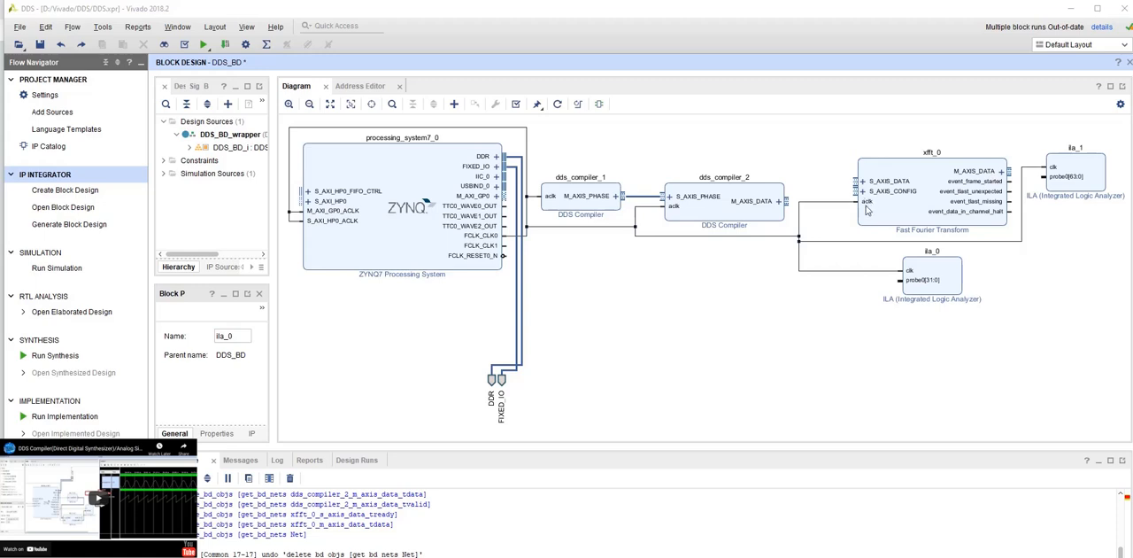
left_click(1000, 169)
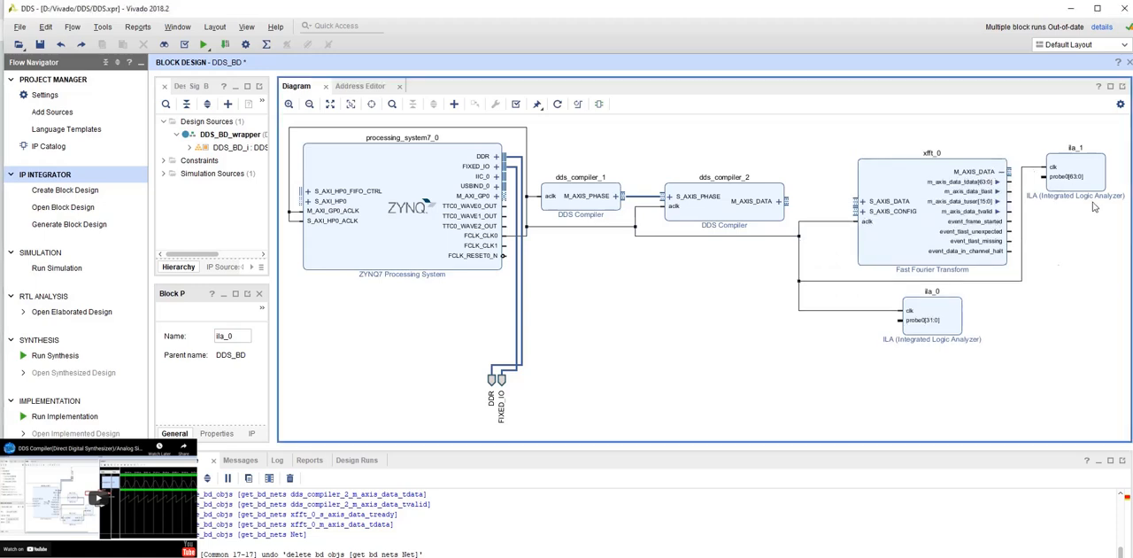
left_click_drag(1012, 182, 1049, 179)
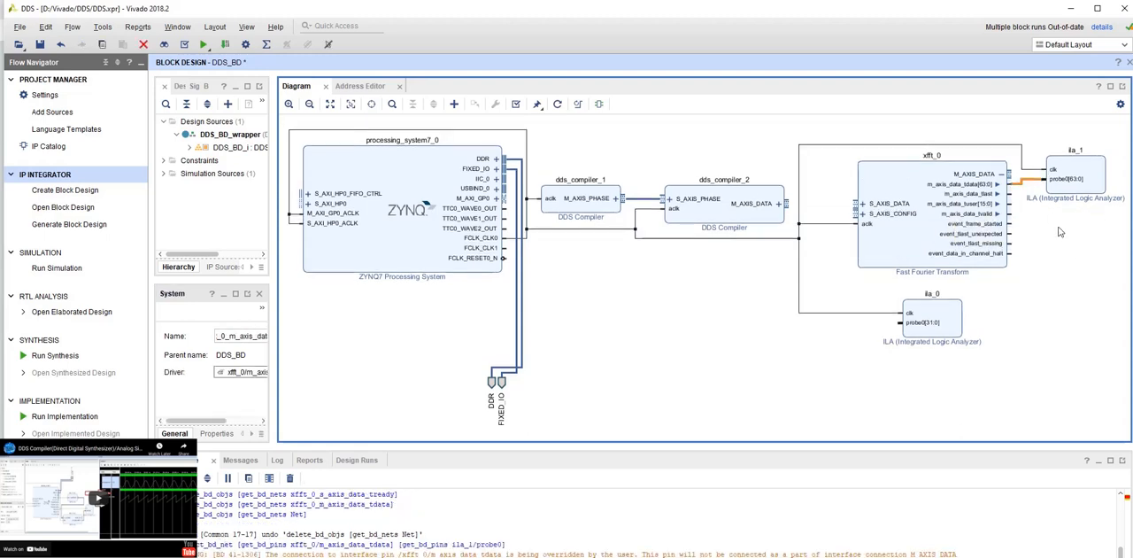
- Connect the tdata, tready and tvalid data pins of dds_compiler_2 to the matching S_AXIS_DATA pins of the FFT
left_click(863, 203)
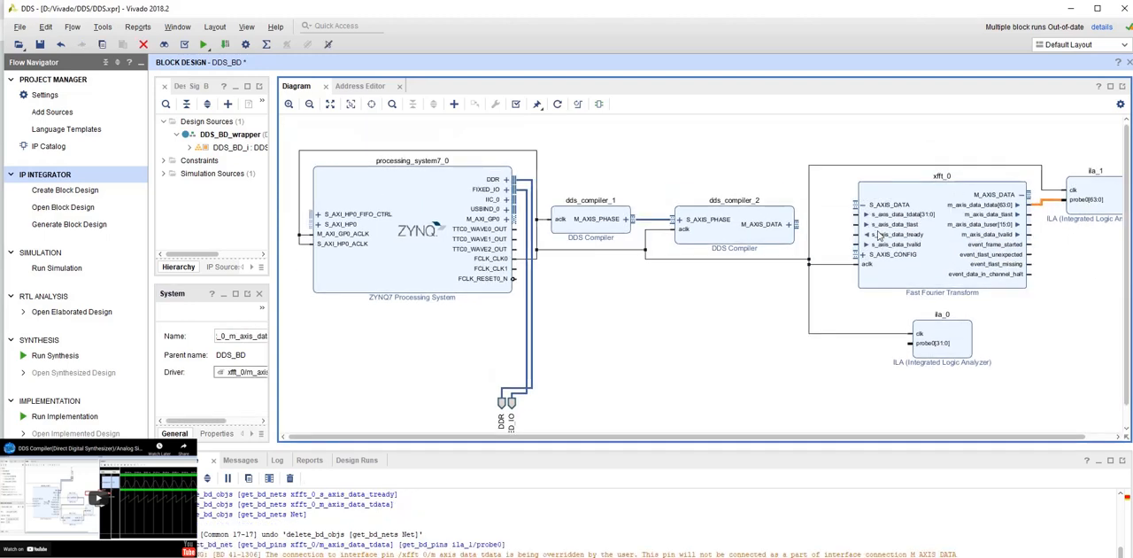
left_click(787, 220)
left_click_drag(804, 229, 863, 219)
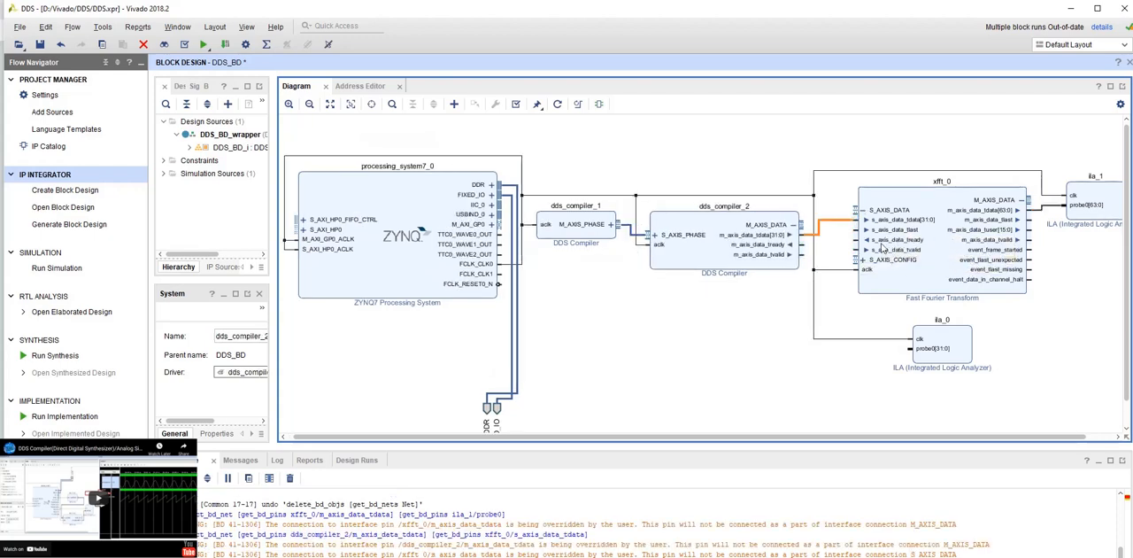
left_click_drag(859, 239, 790, 245)
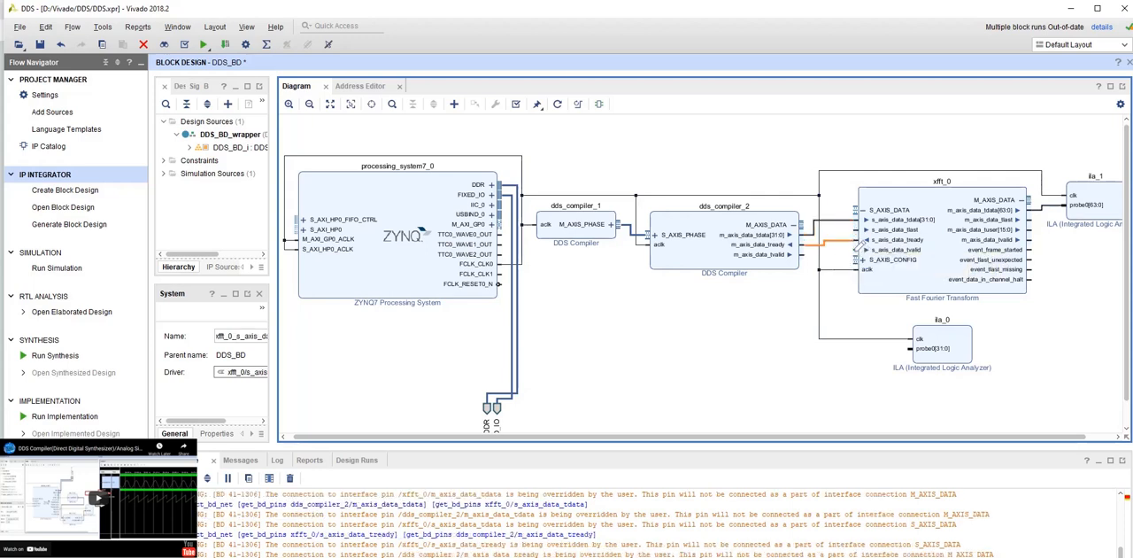
left_click_drag(859, 249, 790, 254)
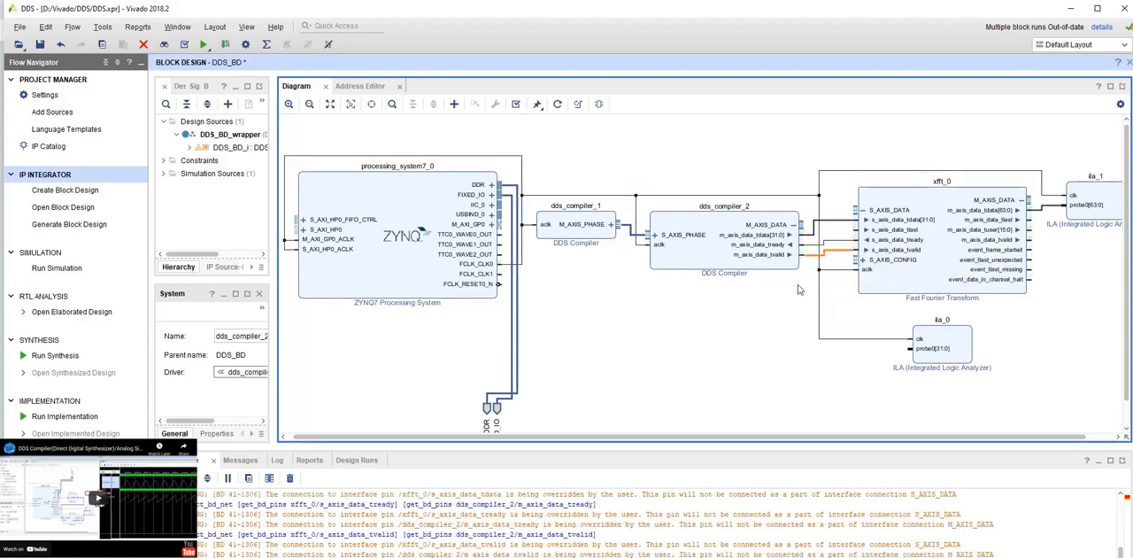
- Examine the individual signals inside the FFT's S_AXIS_CONFIG interface
left_click(862, 259)
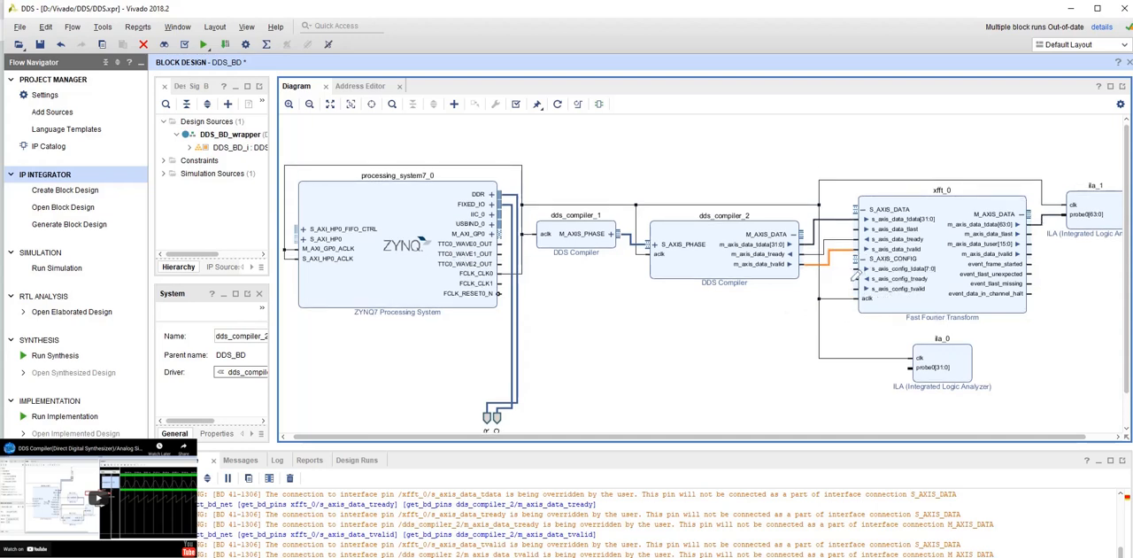
mouse_move(856, 271)
left_mouse_down()
mouse_move(833, 238)
mouse_move(861, 293)
mouse_move(864, 262)
left_mouse_up()
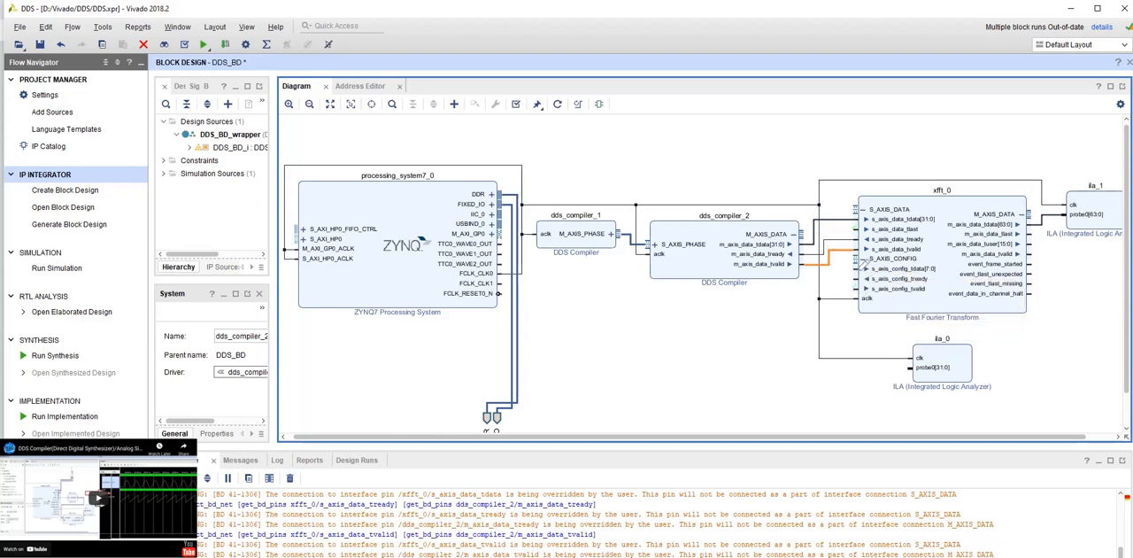
left_click(866, 260)
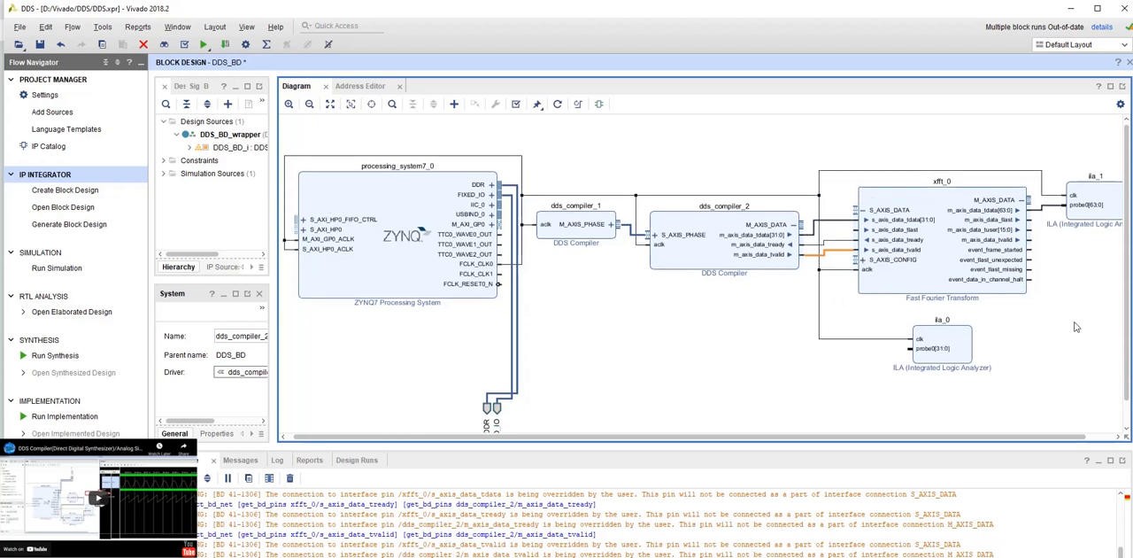
- Make the FFT's m_axis_data_tuser output an external port and inspect that port in the diagram
left_click(1027, 325)
left_click(1008, 232)
right_click(1008, 232)
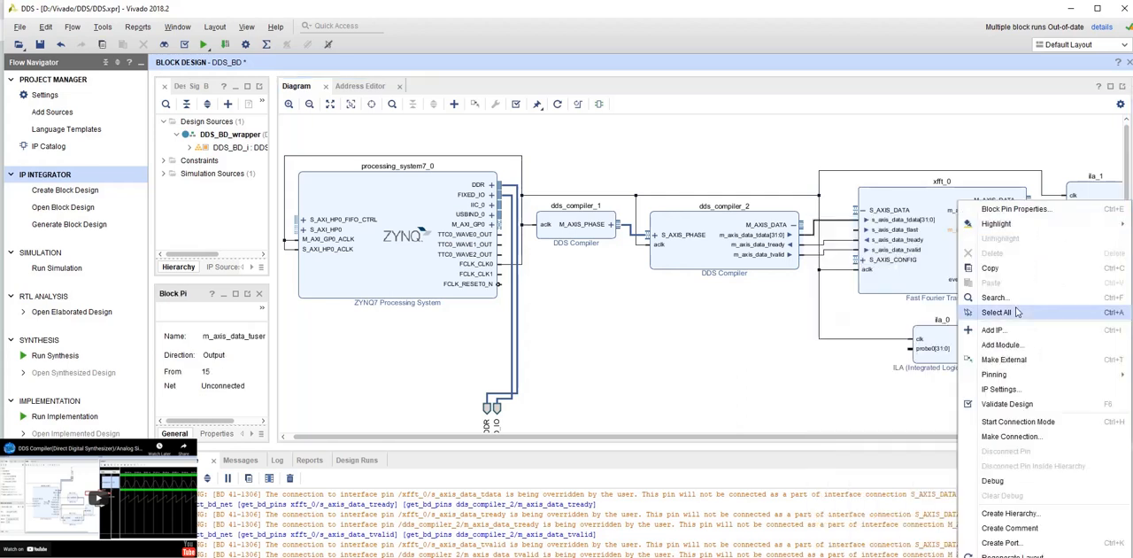
left_click(1019, 361)
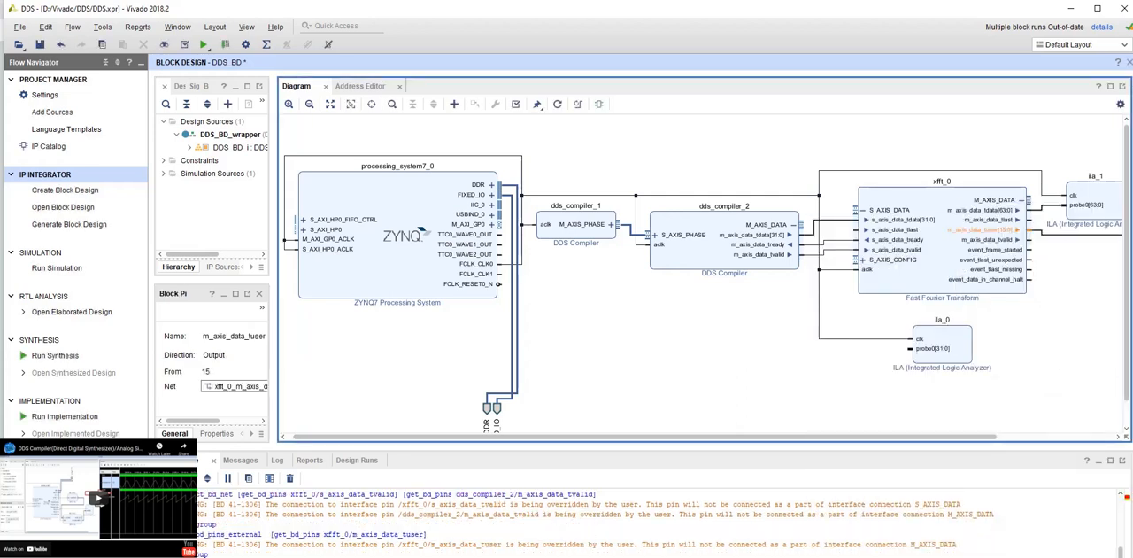
left_click_drag(566, 556, 735, 556)
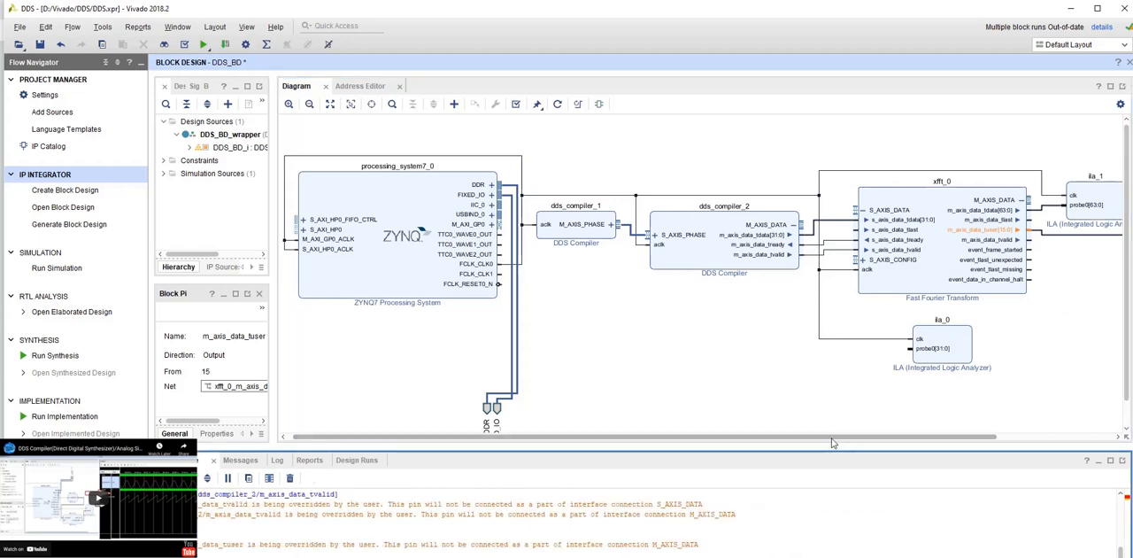
left_click_drag(834, 438, 993, 438)
left_click(1026, 303)
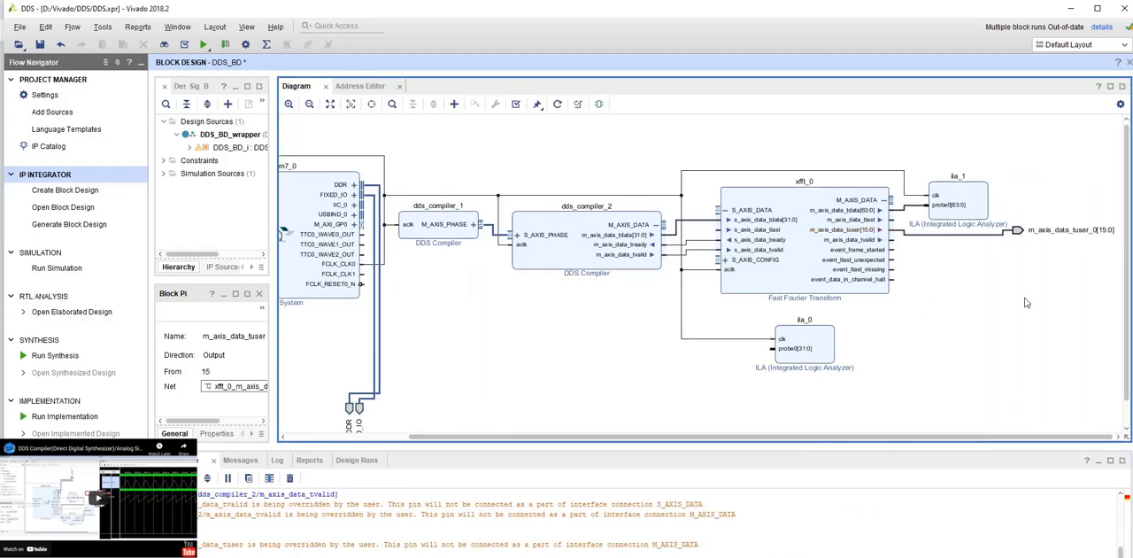
left_click(1060, 232)
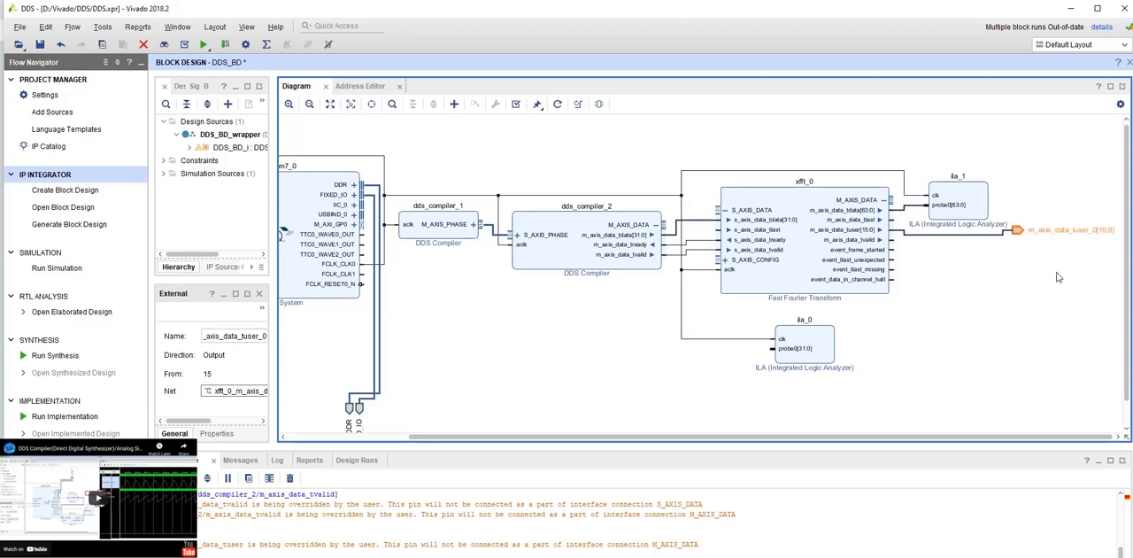
left_click(1018, 244)
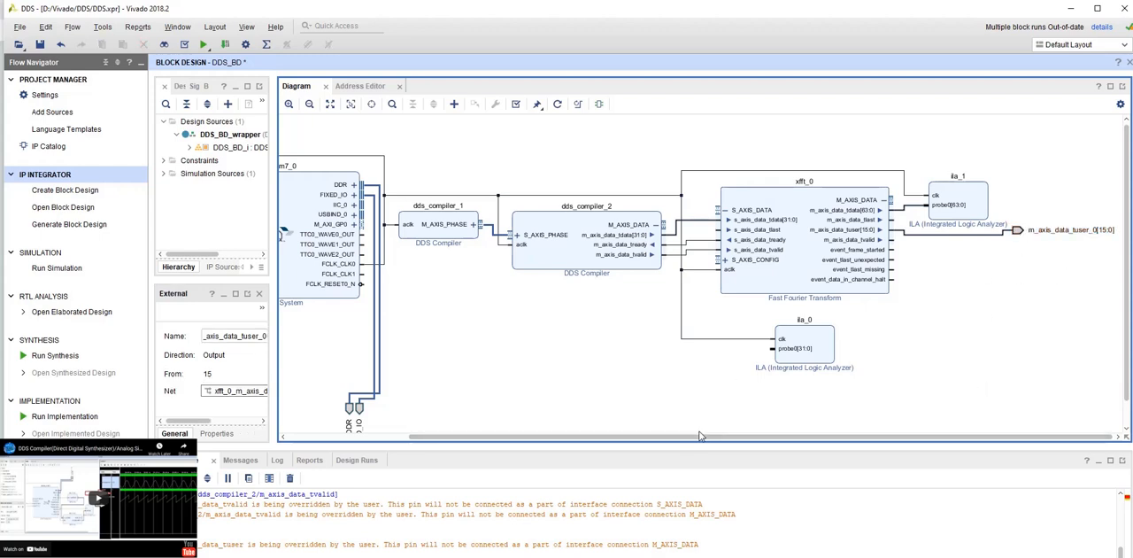
- Connect probe0 of ila_0 to the m_axis_data_tdata output of dds_compiler_2 and optimize the diagram's routing
left_click_drag(774, 344, 690, 224)
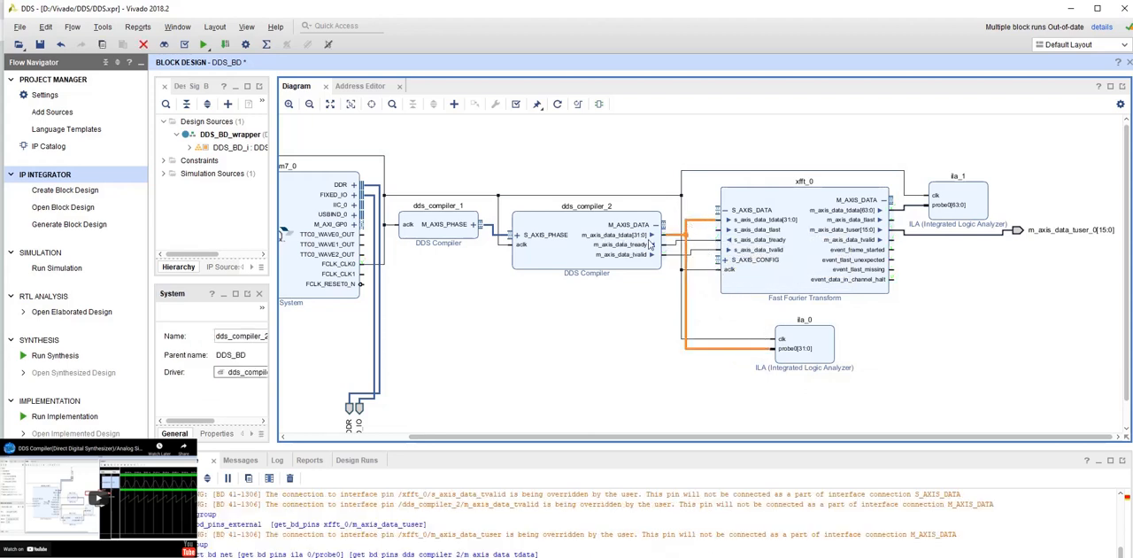
left_click(979, 301)
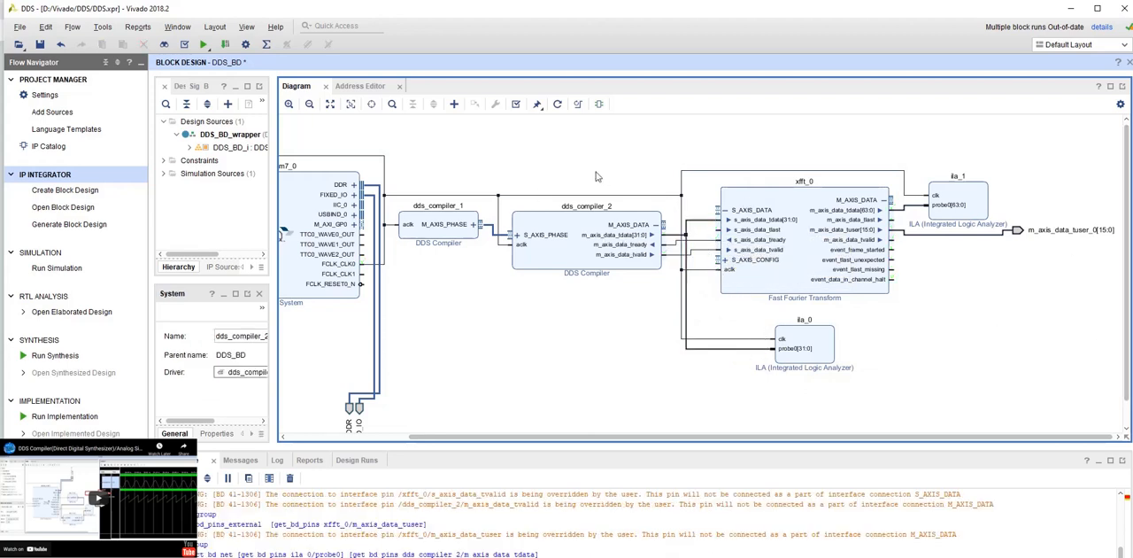
left_click(578, 104)
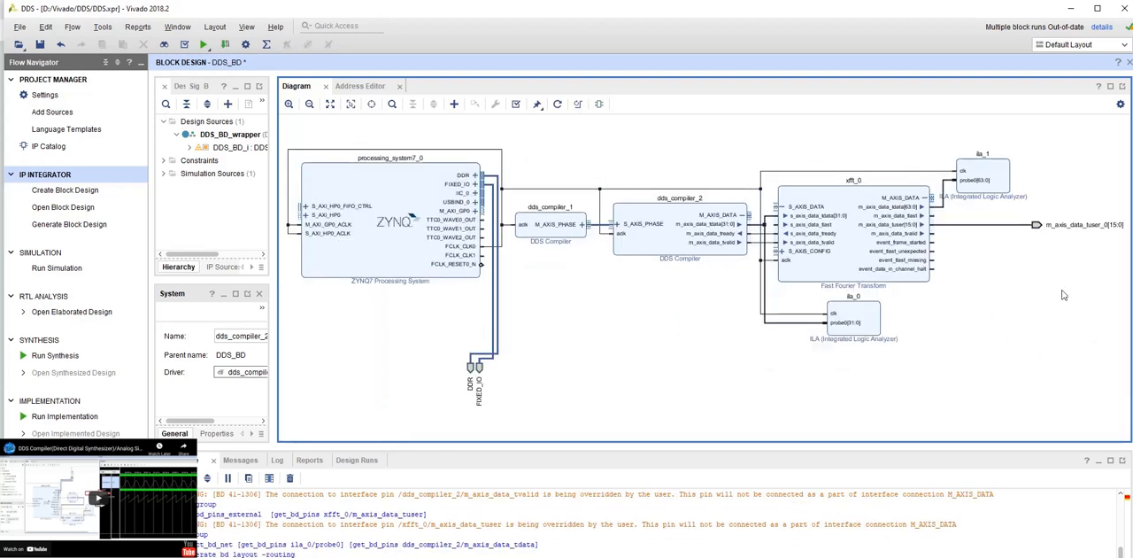
left_click(578, 104)
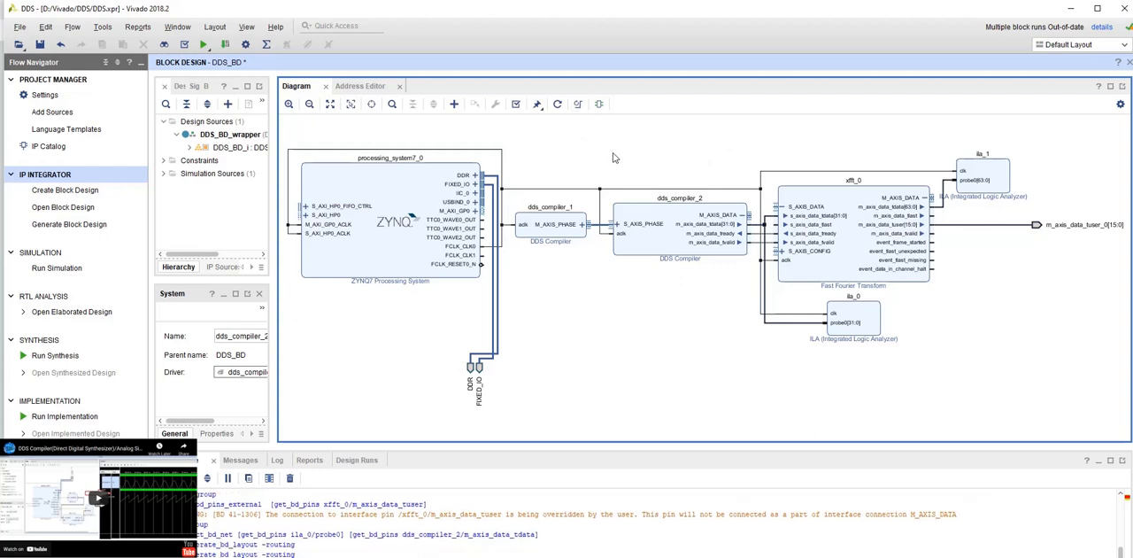
- Validate the block design and create the HDL wrapper for DDS_BD
left_click(516, 104)
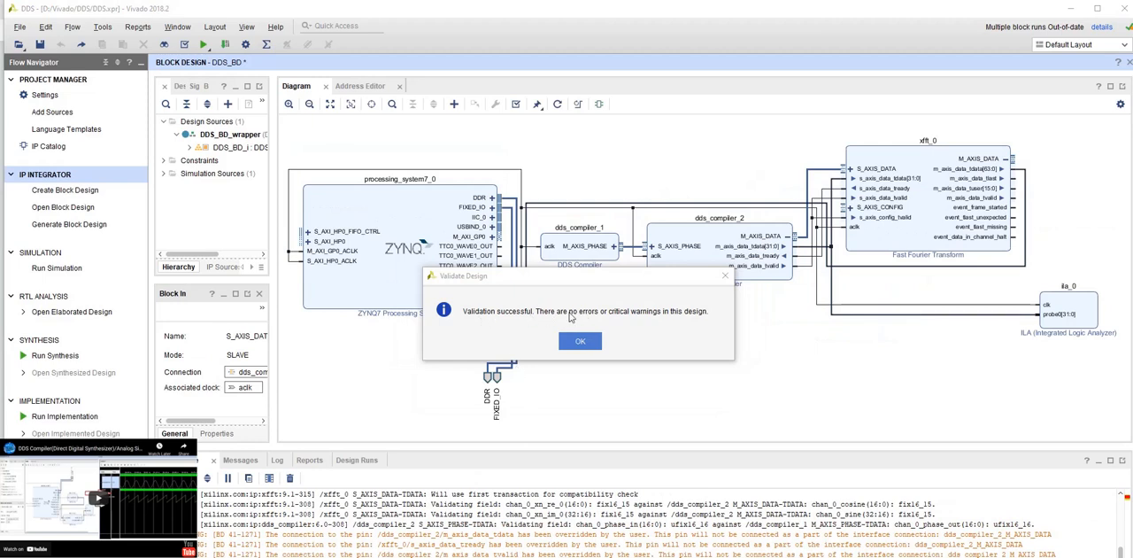
left_click(580, 341)
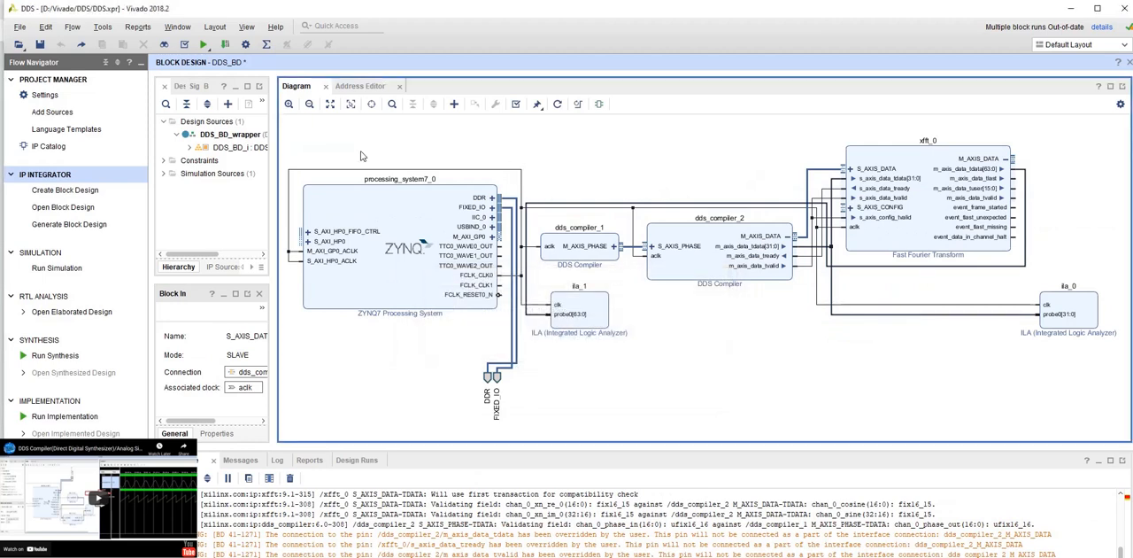
left_click_drag(273, 159, 439, 157)
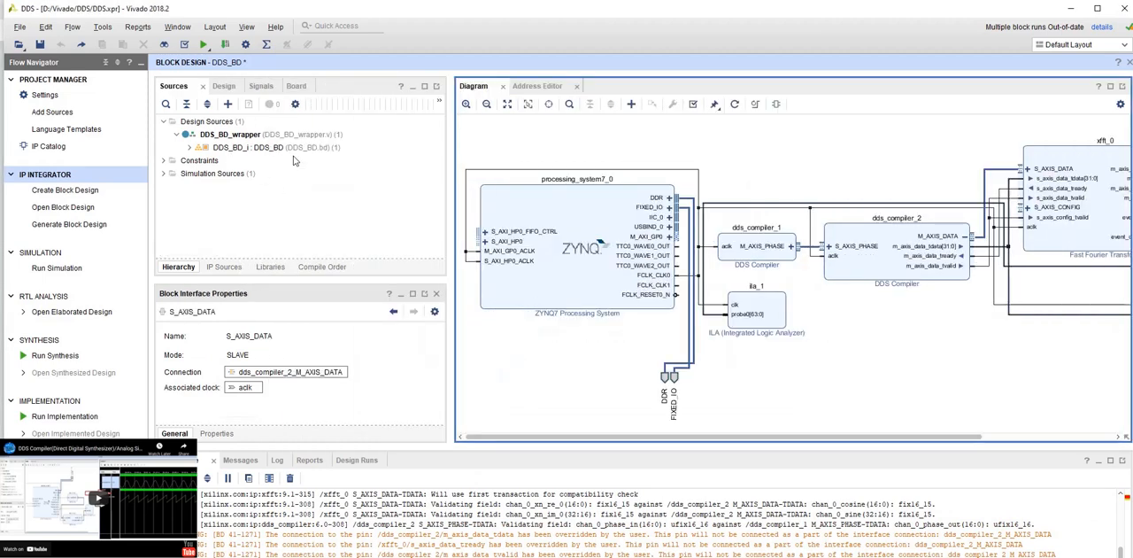
right_click(250, 149)
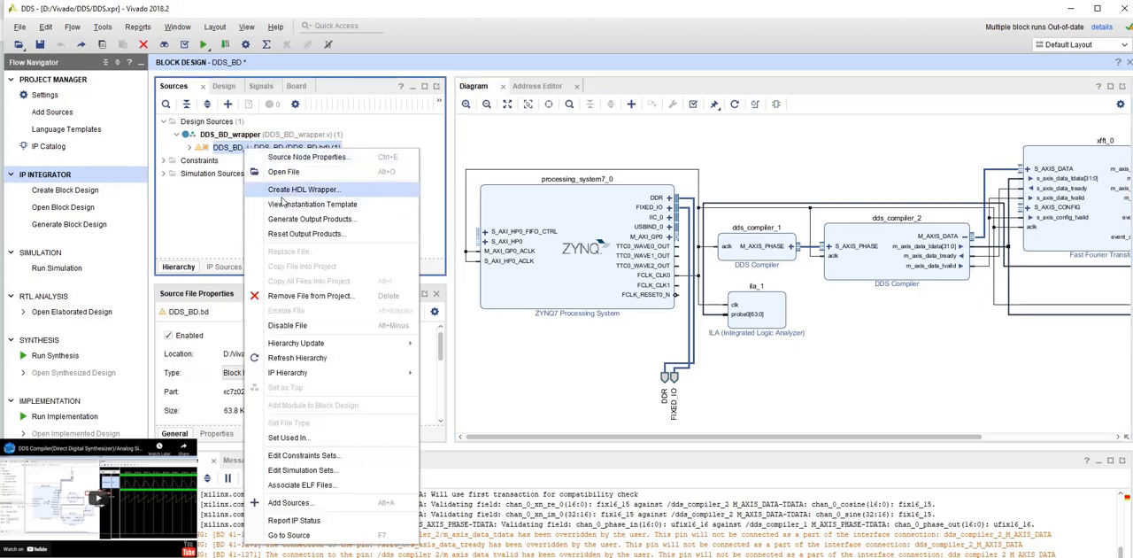
left_click(305, 188)
left_click(630, 374)
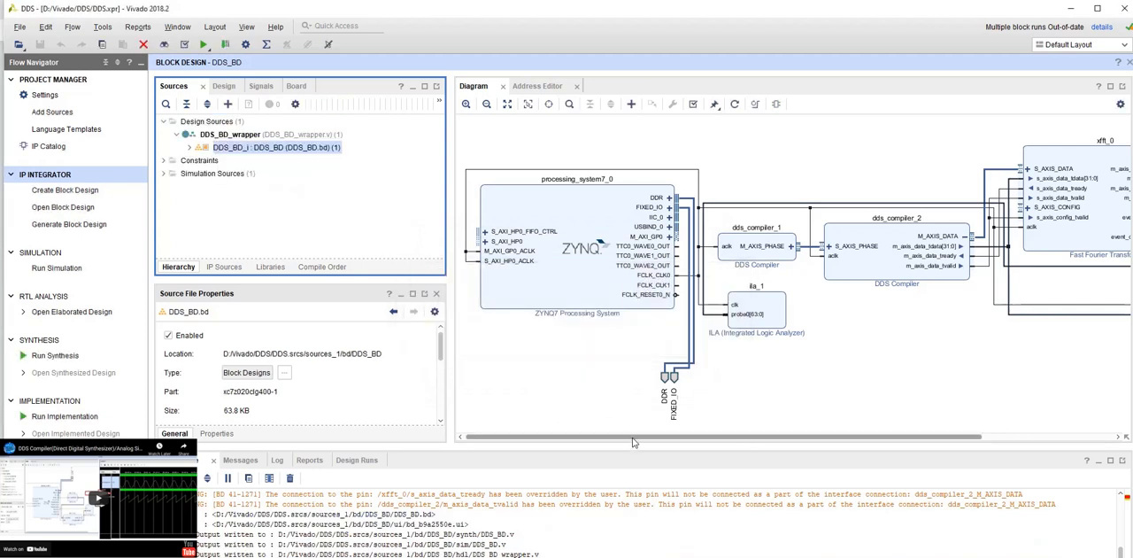
left_click_drag(426, 201, 301, 221)
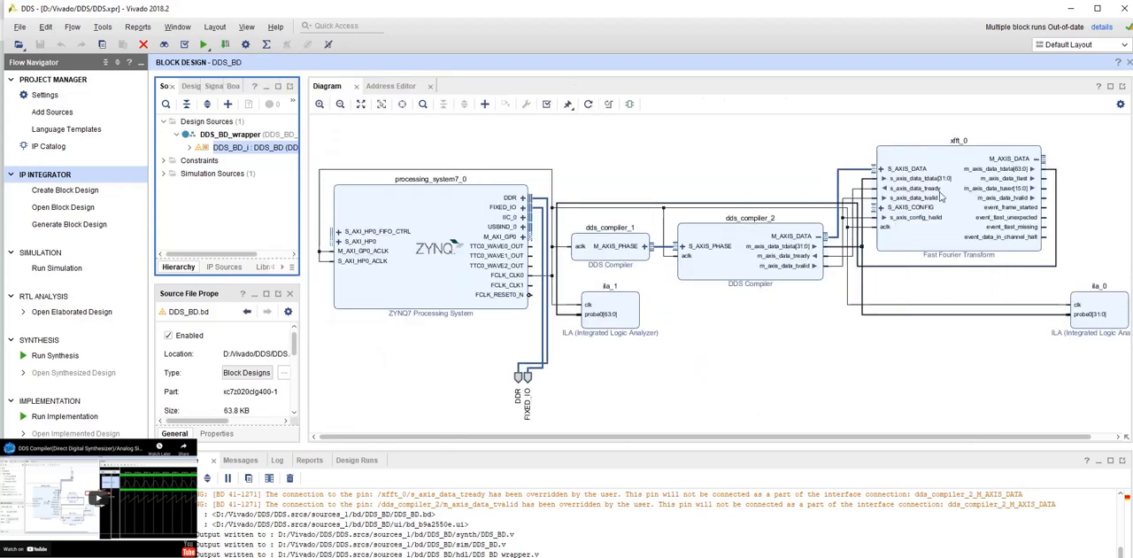
- Run the behavioral simulation of DDS_BD_wrapper
left_click_drag(763, 442, 786, 440)
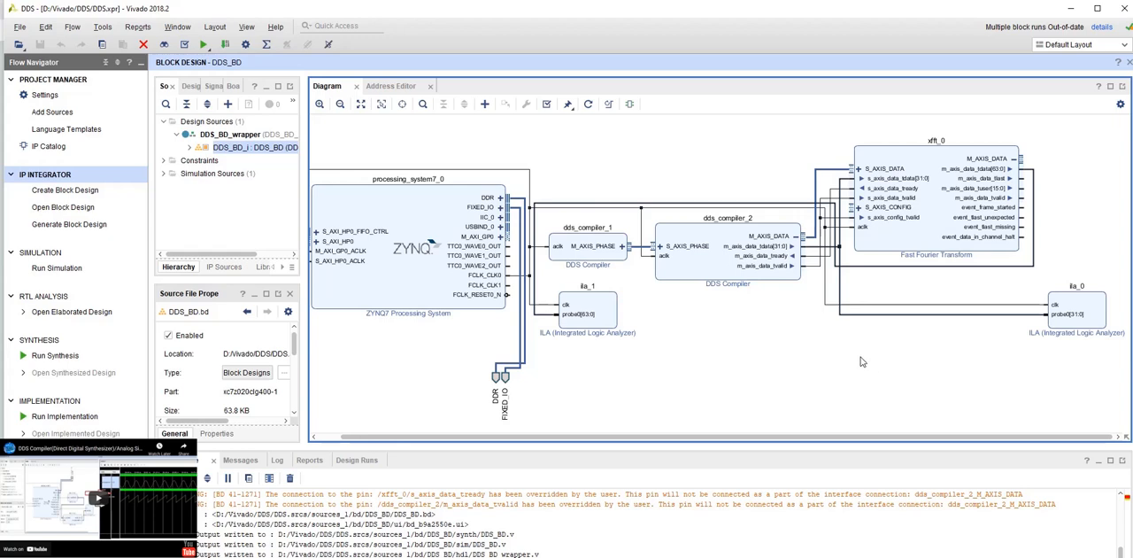
left_click(232, 135)
left_click(57, 267)
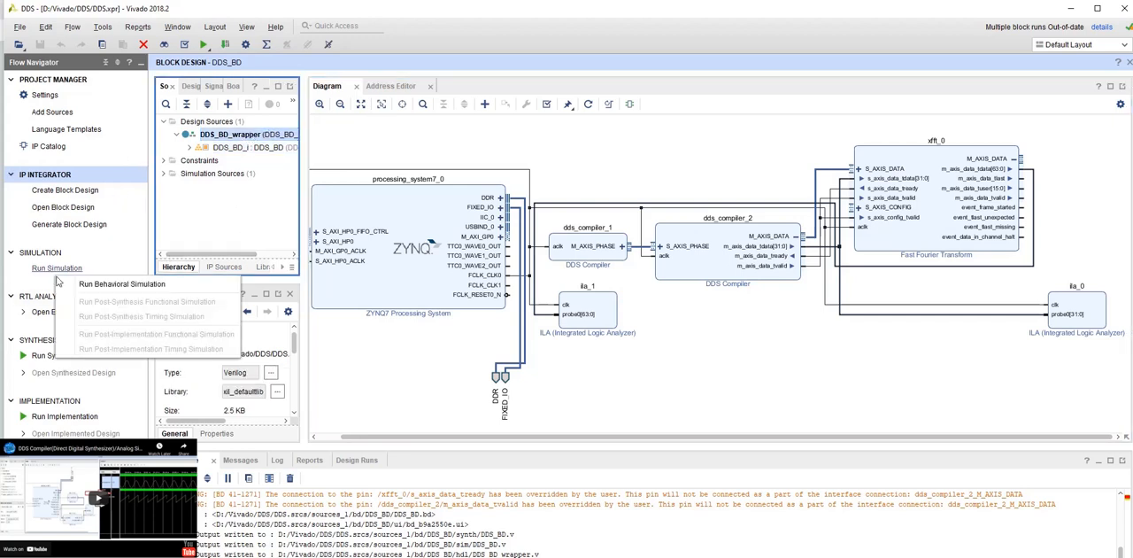
left_click(89, 284)
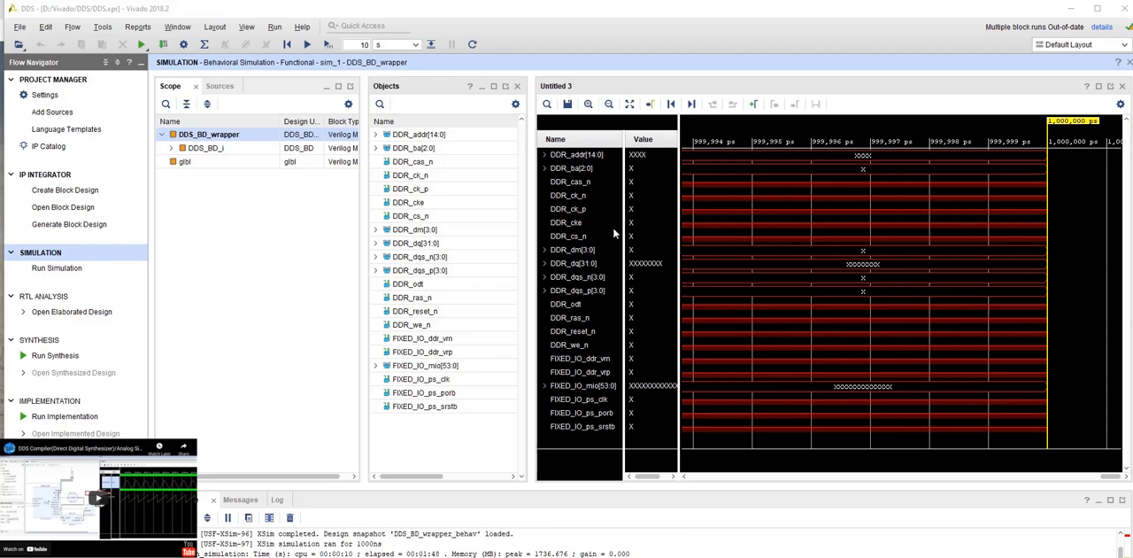
- Delete all the default DDR and FIXED_IO signals from the waveform
left_click(584, 182)
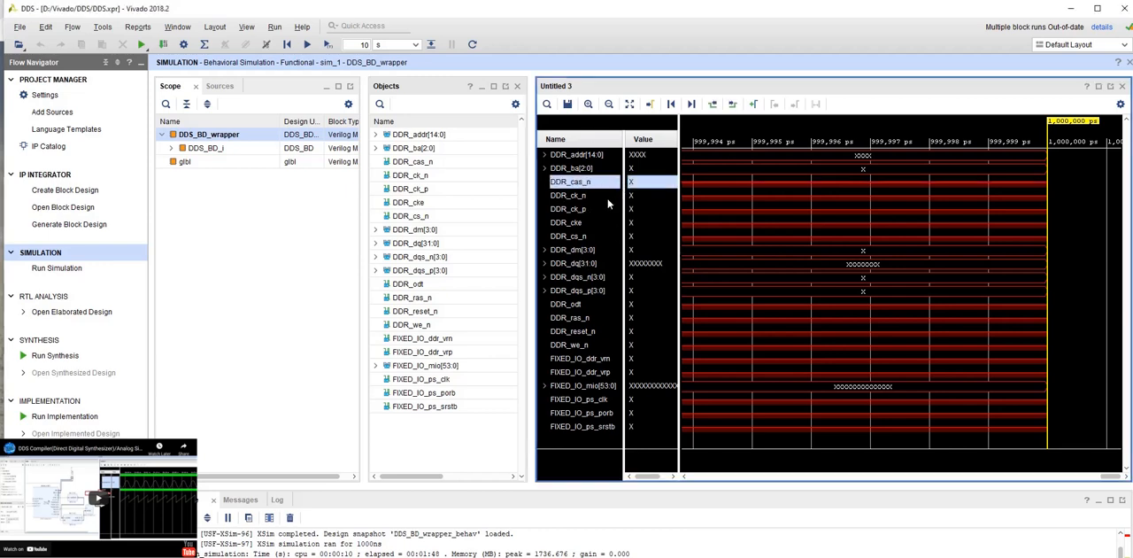
right_click(590, 186)
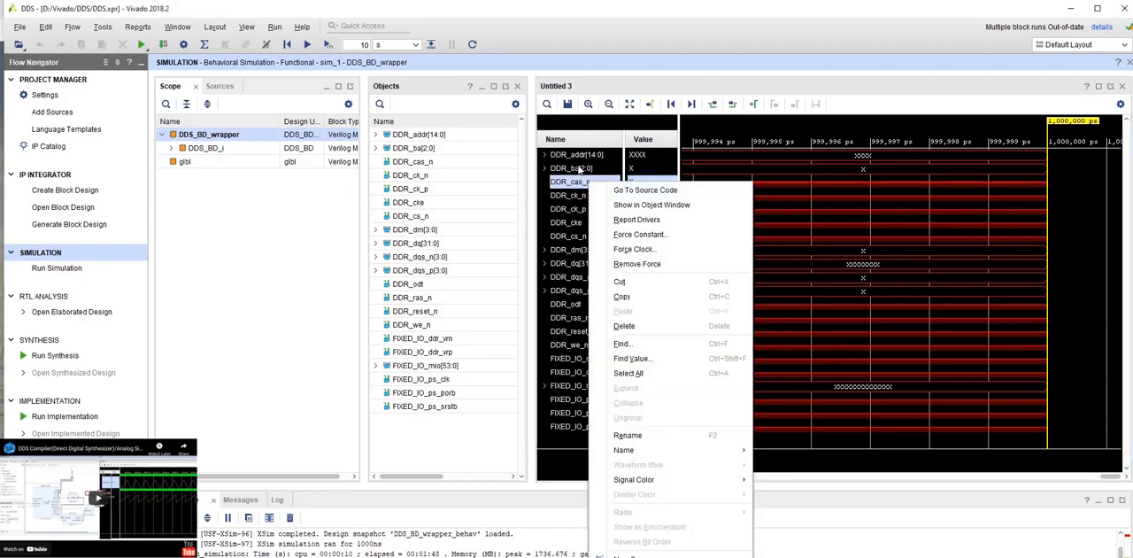
left_click(581, 170)
key("ctrl+a")
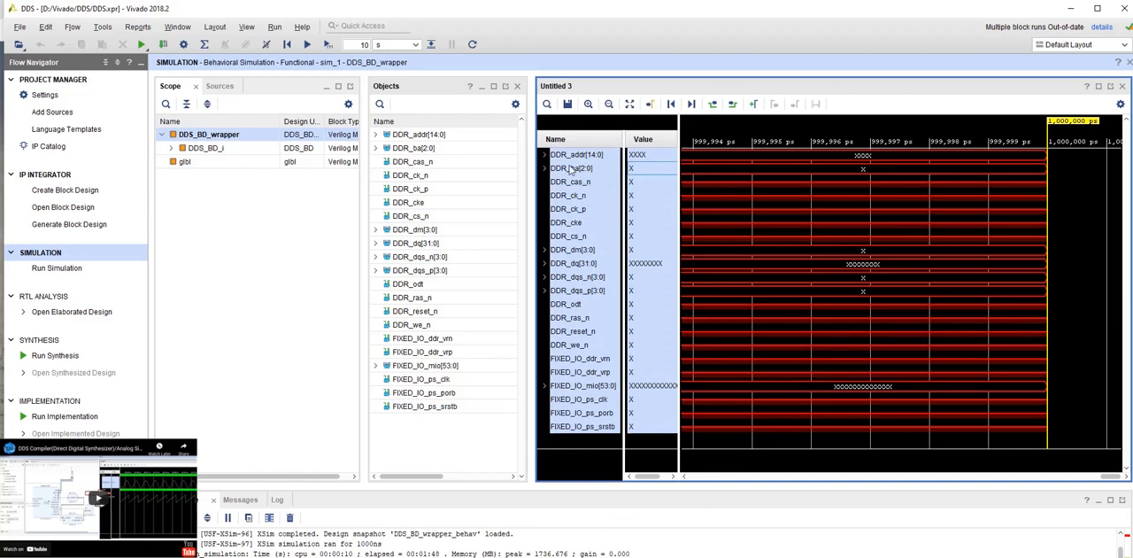
key("Delete")
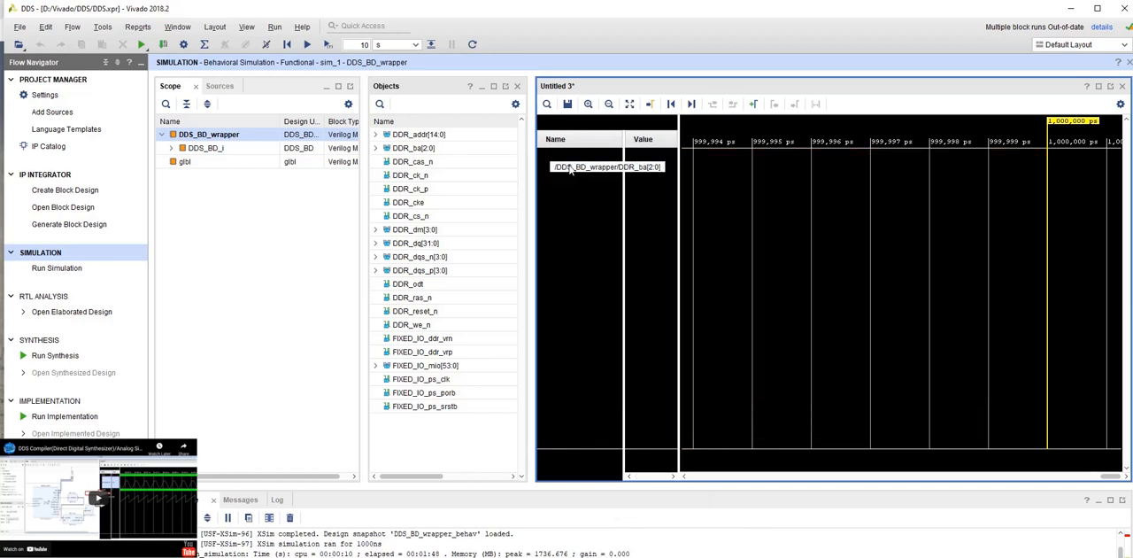
- Expand DDS_BD_i in the design hierarchy and add the signals of ila_0 to the waveform
left_click(172, 149)
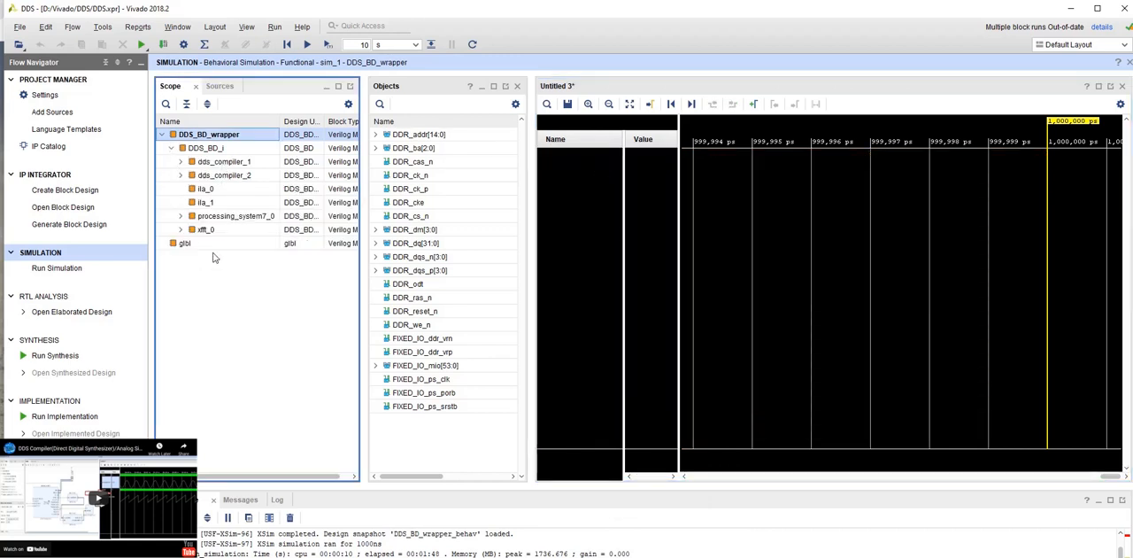
left_click(205, 189)
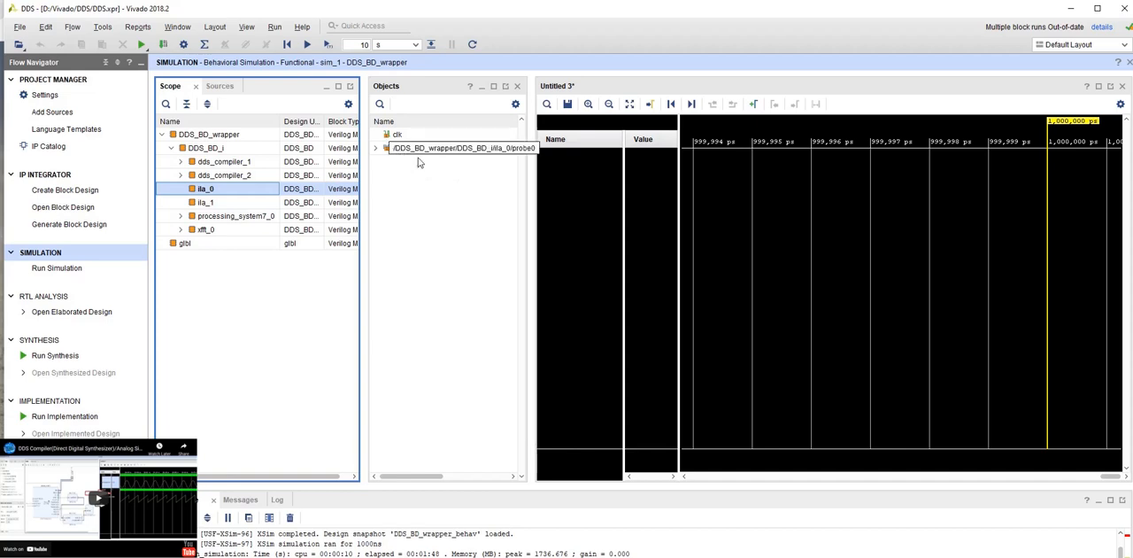
right_click(206, 191)
left_click(237, 195)
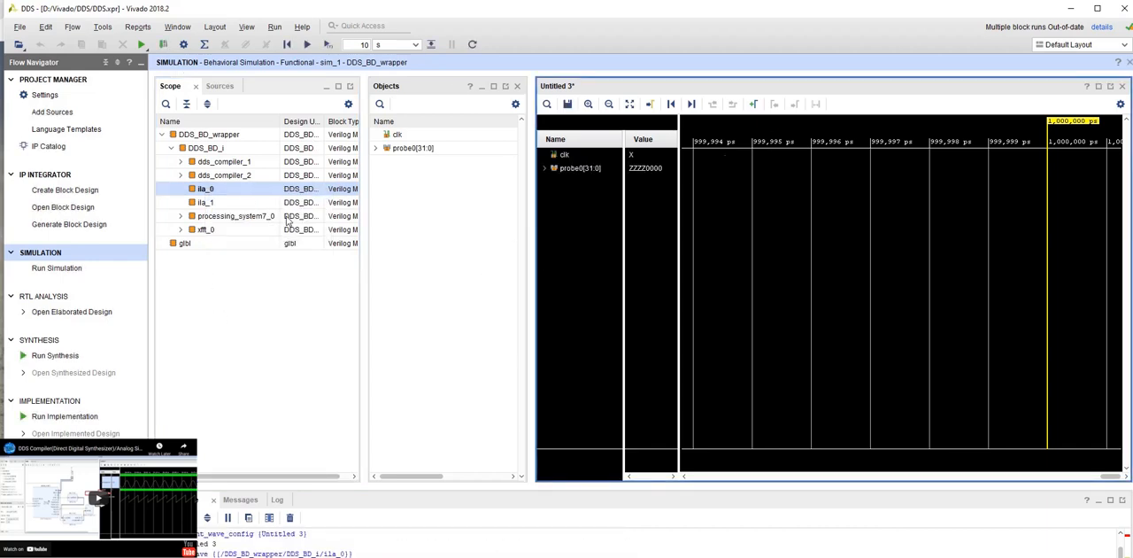
- Add the m_axis_data_tuser[15:0] output of xfft_0 to the waveform
left_click(203, 204)
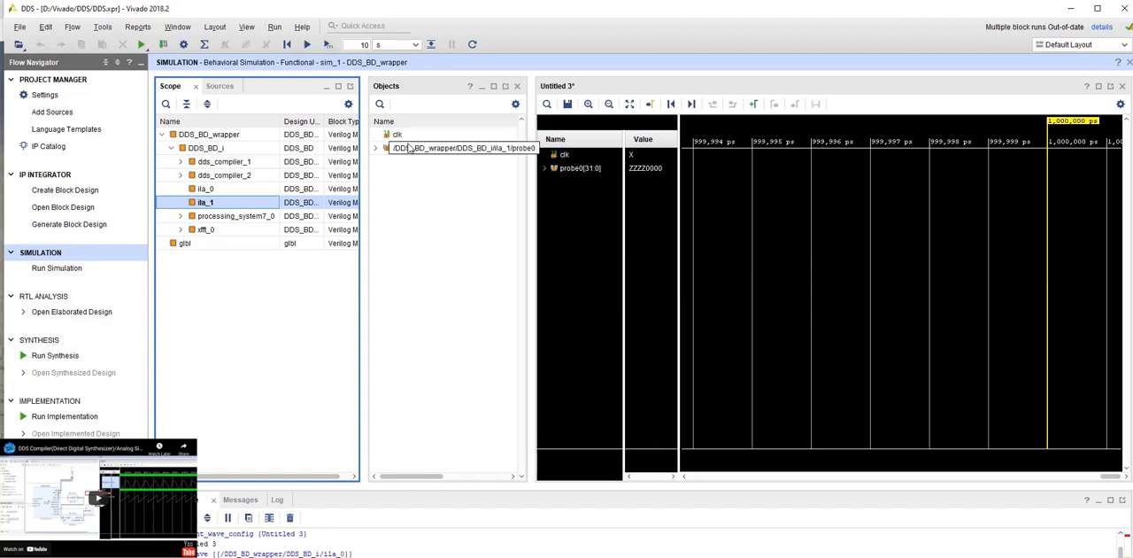
left_click(204, 231)
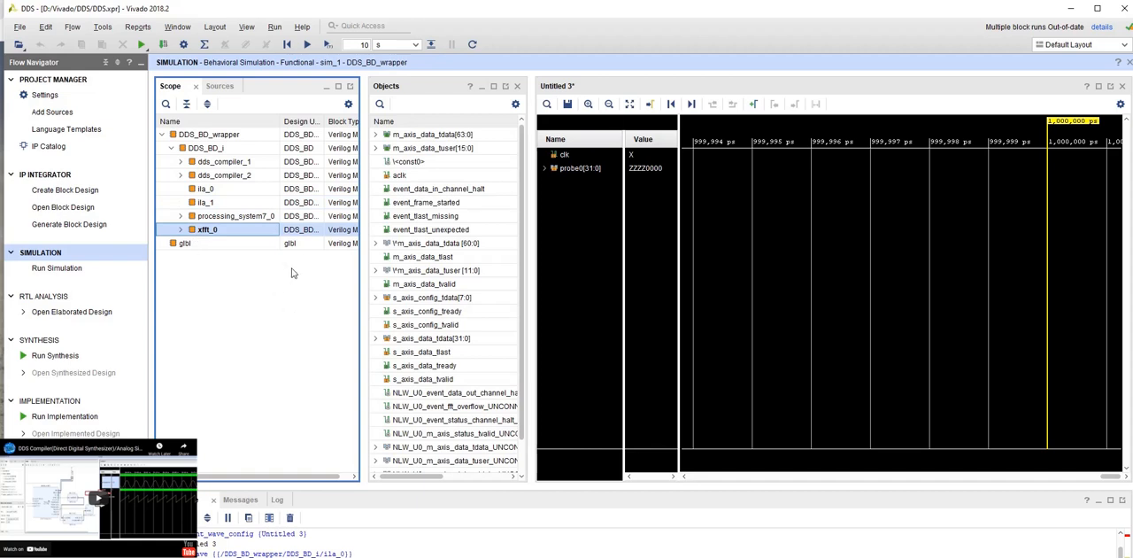
left_click(472, 149)
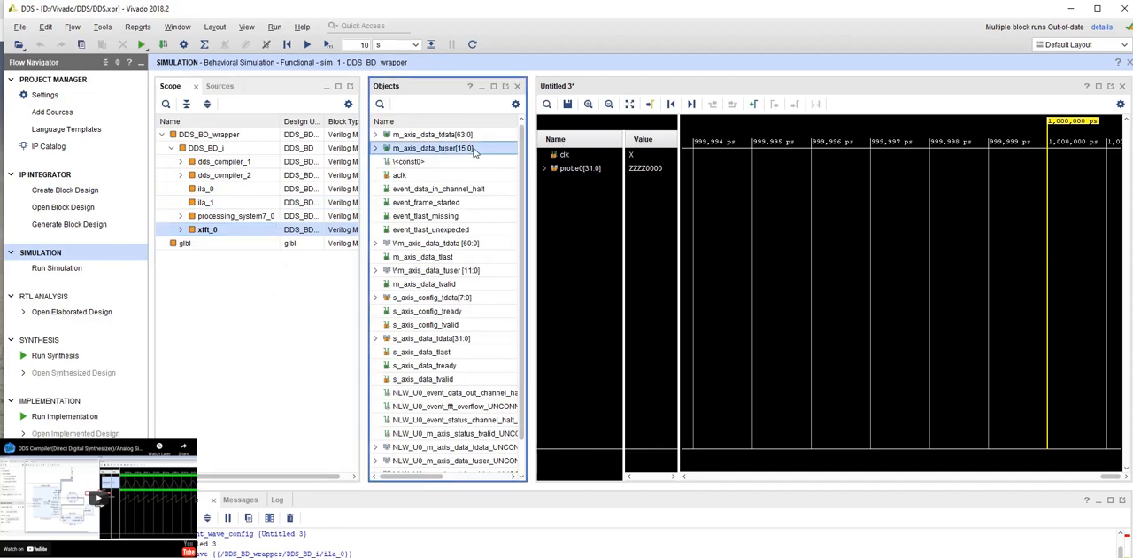
right_click(448, 153)
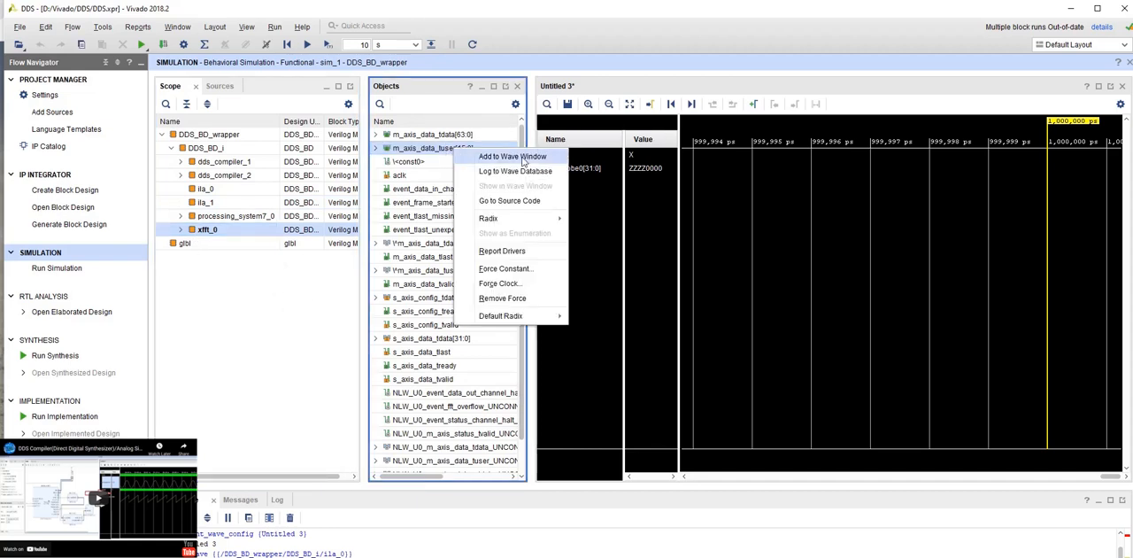
left_click(531, 158)
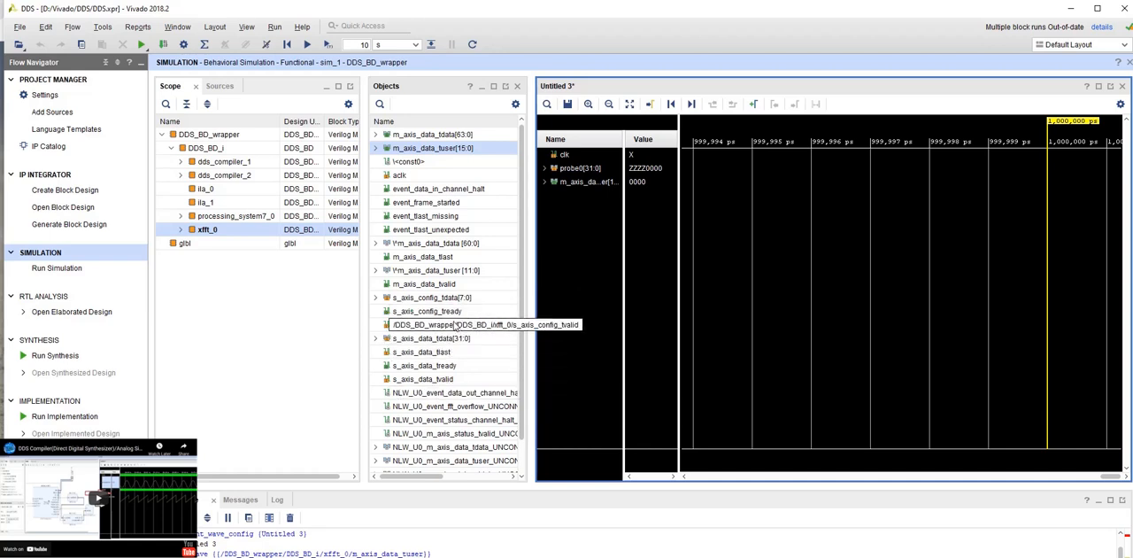
- Add xfft_0's s_axis_config_tready, s_axis_config_tvalid and m_axis_data_tdata[63:0] signals to the waveform
left_click(447, 314)
left_click(496, 324)
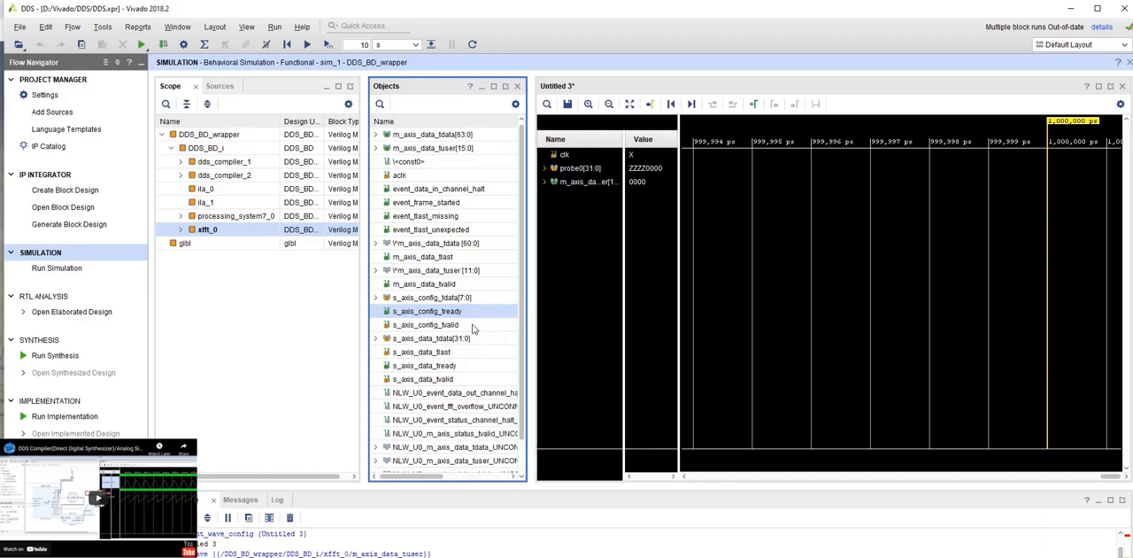
right_click(443, 325)
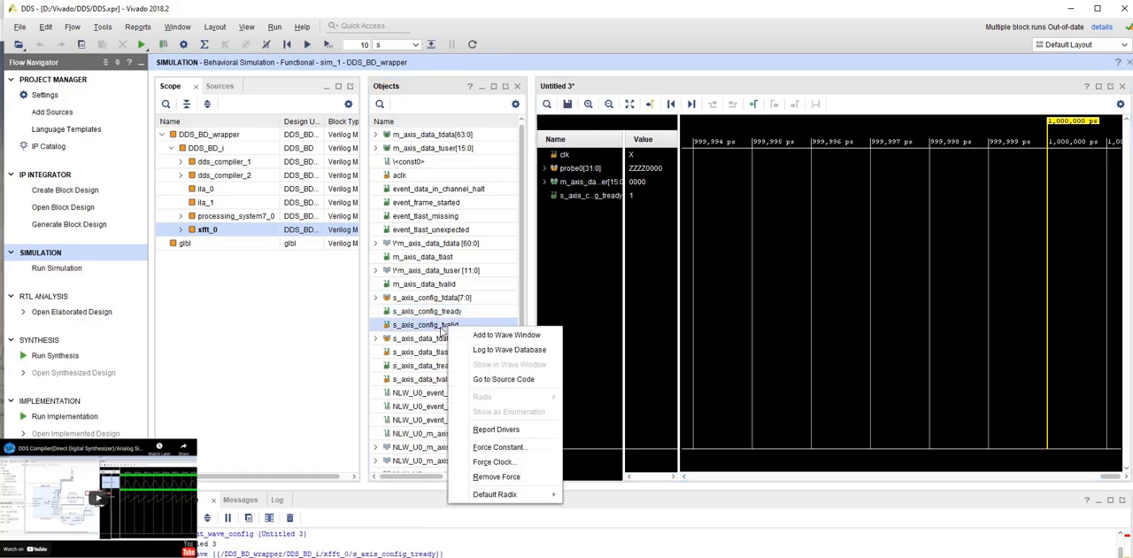
left_click(504, 334)
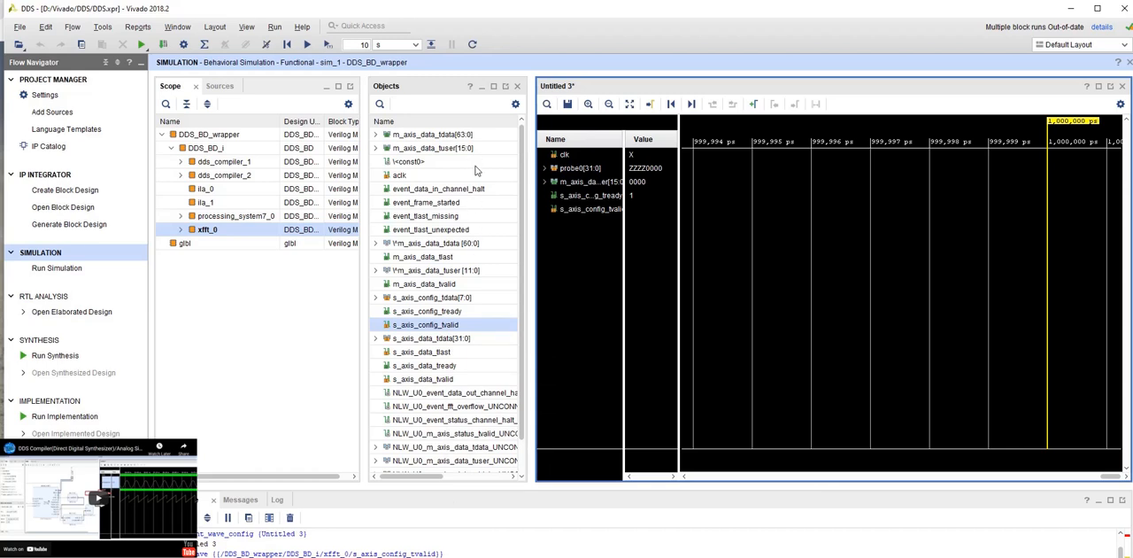
right_click(447, 135)
left_click(509, 143)
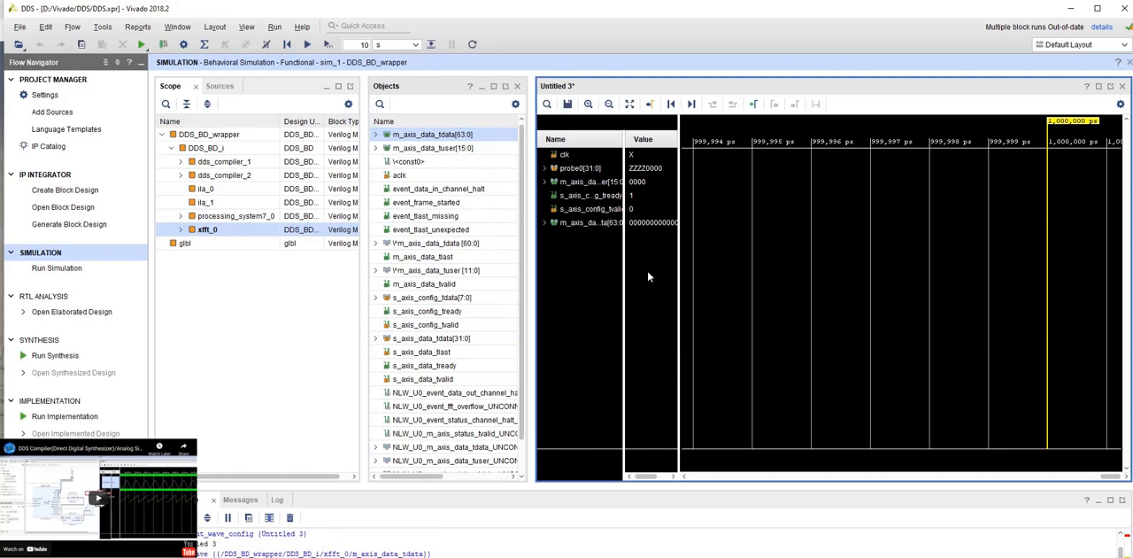
- Force a clock on clk with leading edge value 1, trailing edge value 0 and a period of 10ns
left_click(564, 156)
right_click(567, 155)
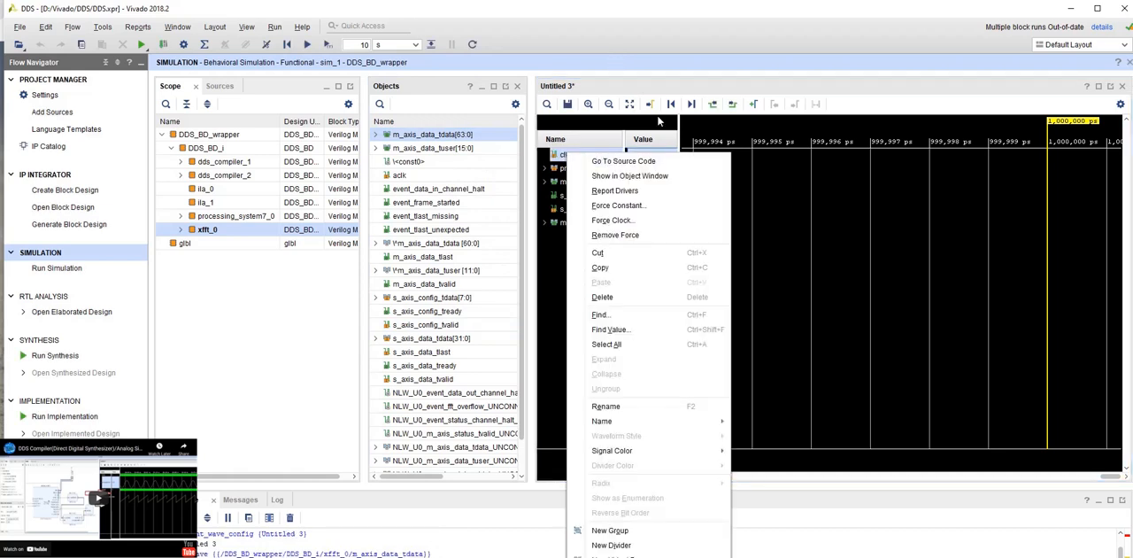
left_click(602, 221)
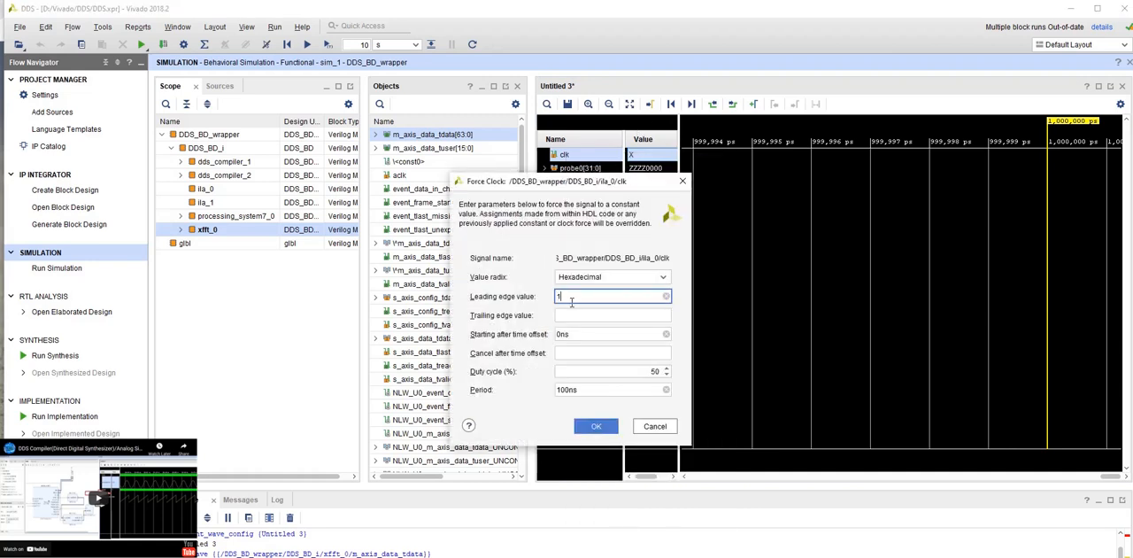
left_click(572, 316)
type("0")
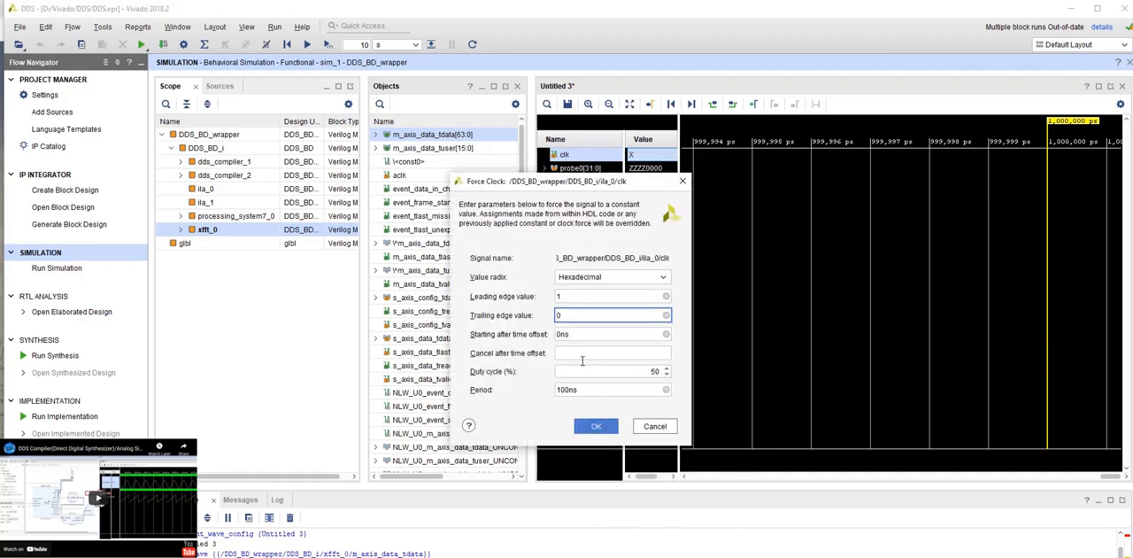
left_click(569, 389)
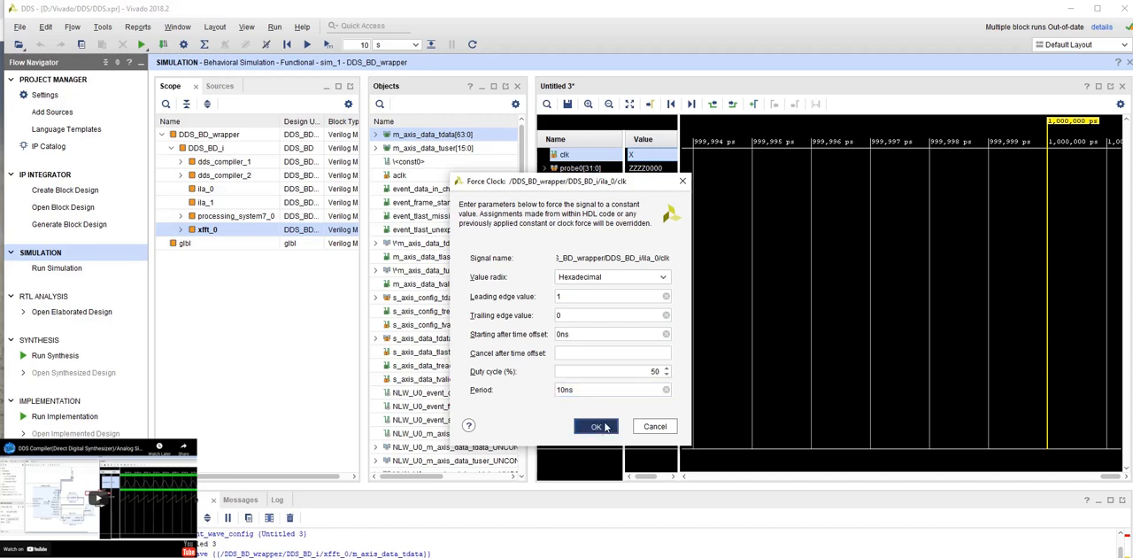
left_click(595, 427)
- Force s_axis_config_tvalid to a constant value of 1
right_click(588, 213)
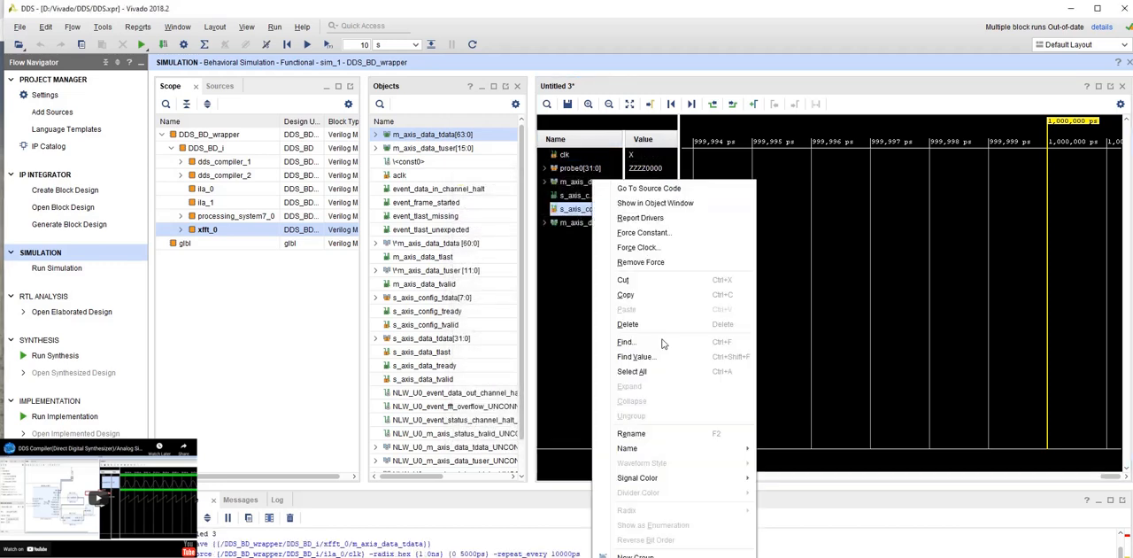
left_click(644, 232)
type("1")
left_click(596, 398)
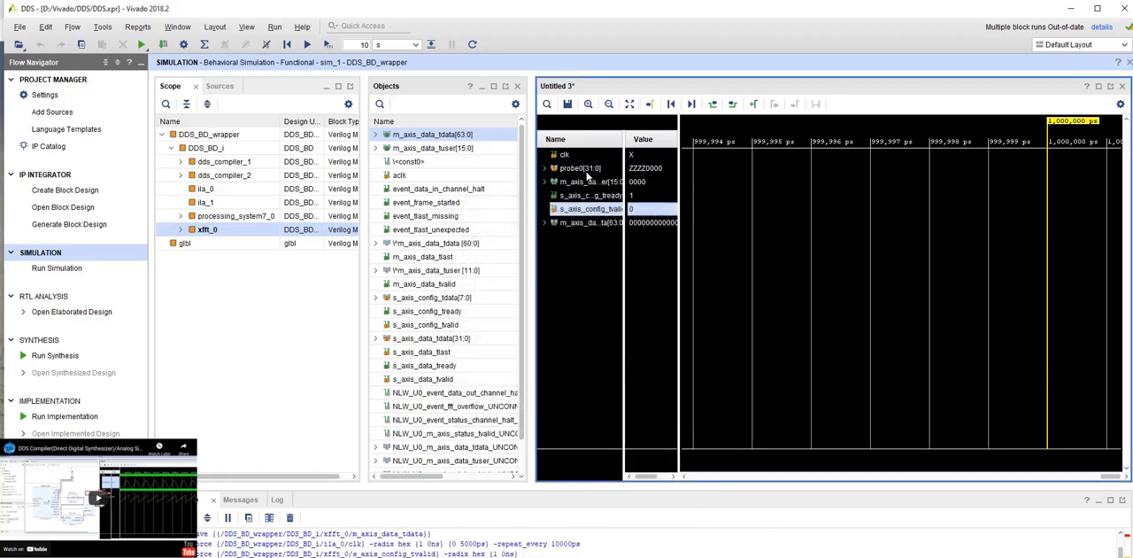
- Display probe0[31:0] as an analog waveform with the Signed Magnitude radix
left_click(589, 170)
right_click(606, 169)
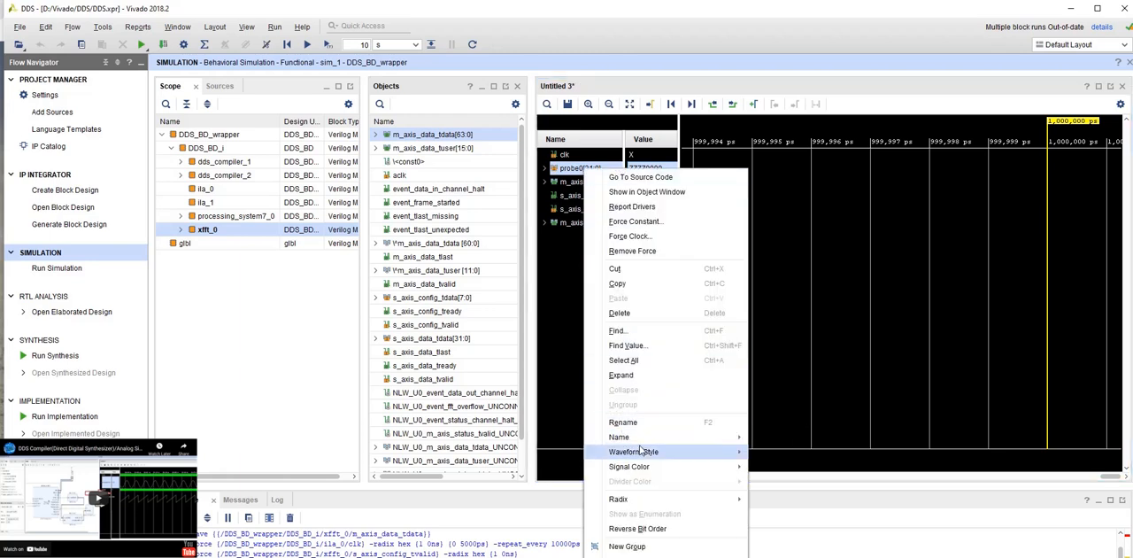
mouse_move(642, 453)
left_click(783, 466)
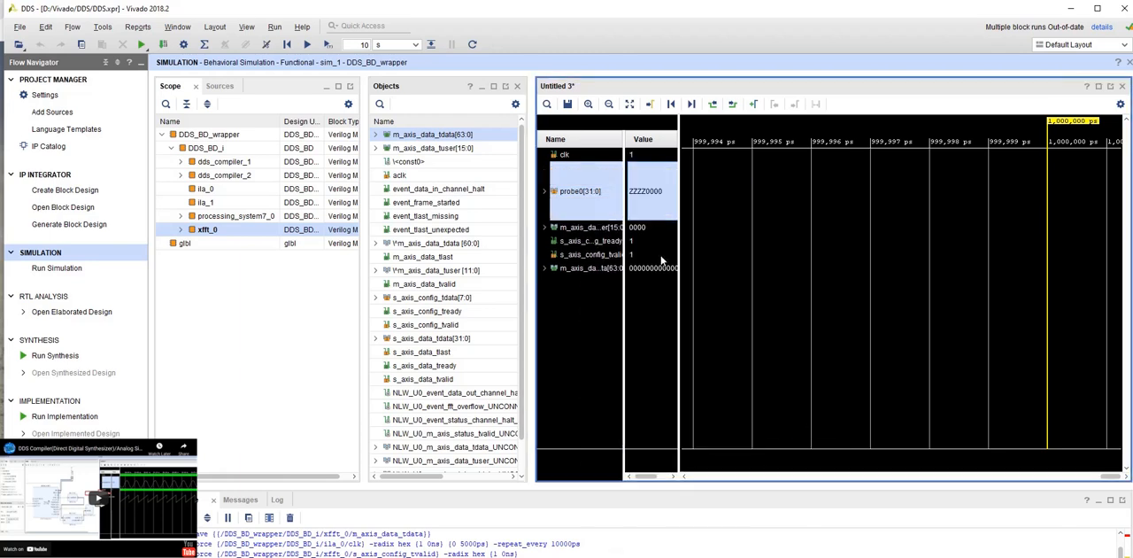
right_click(595, 197)
mouse_move(712, 498)
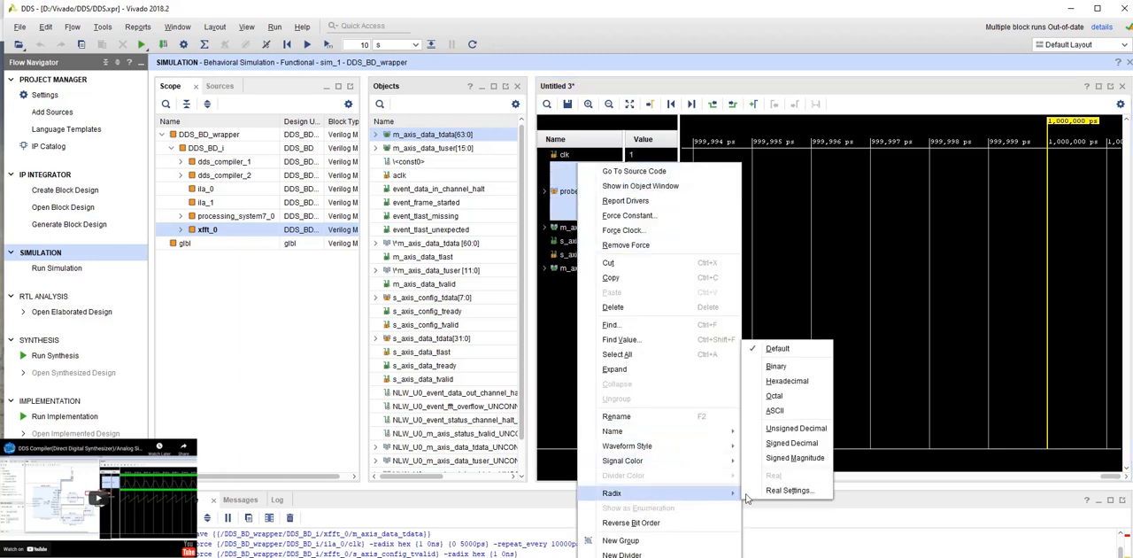
left_click(792, 458)
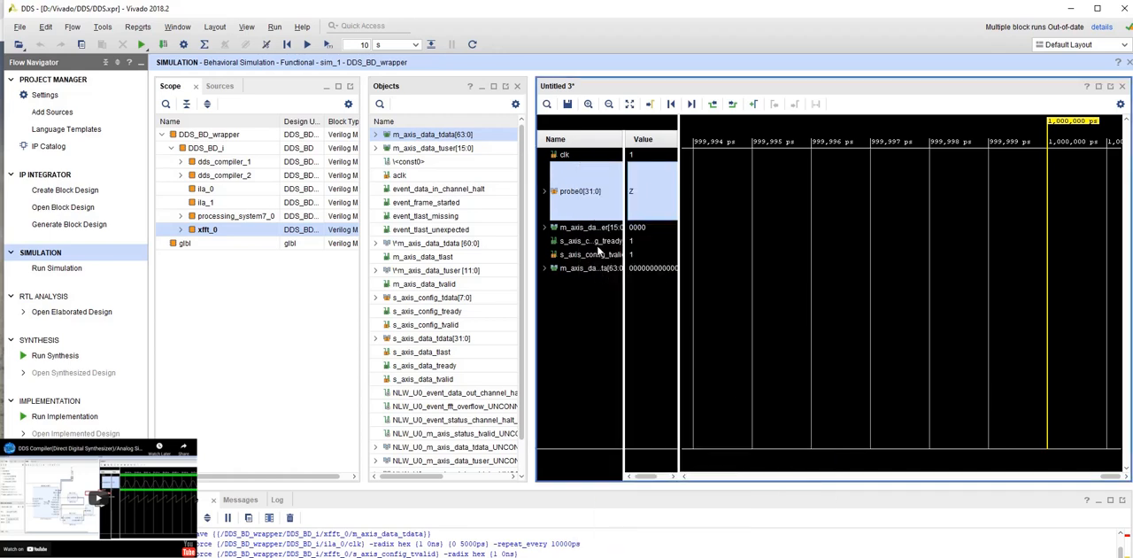
- Display the FFT's m_axis_data_tuser and m_axis_data_tdata signals as analog waveforms and run the simulation
left_click(584, 230)
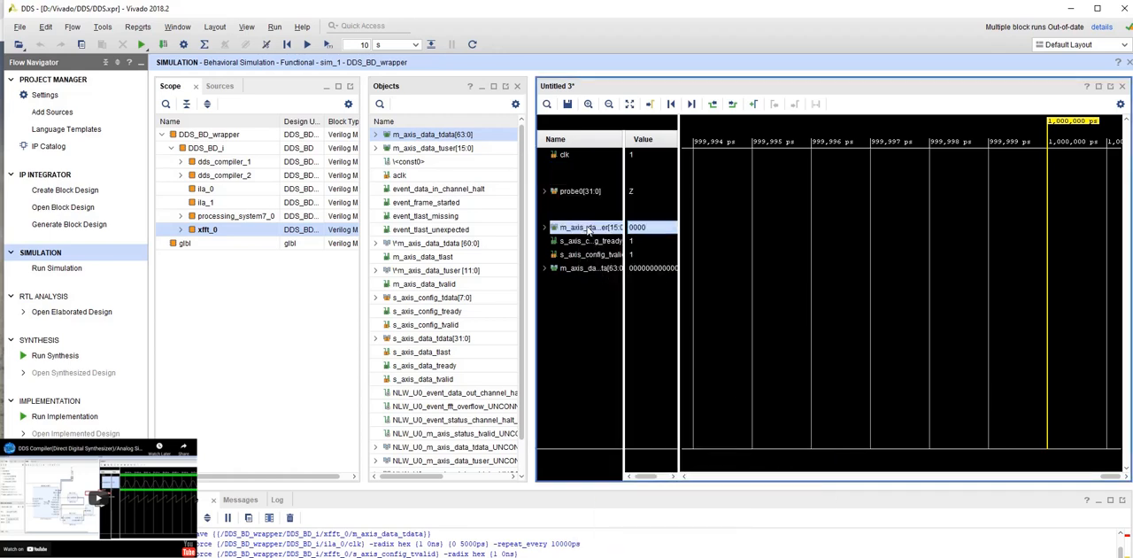
right_click(587, 230)
mouse_move(651, 480)
left_click(783, 495)
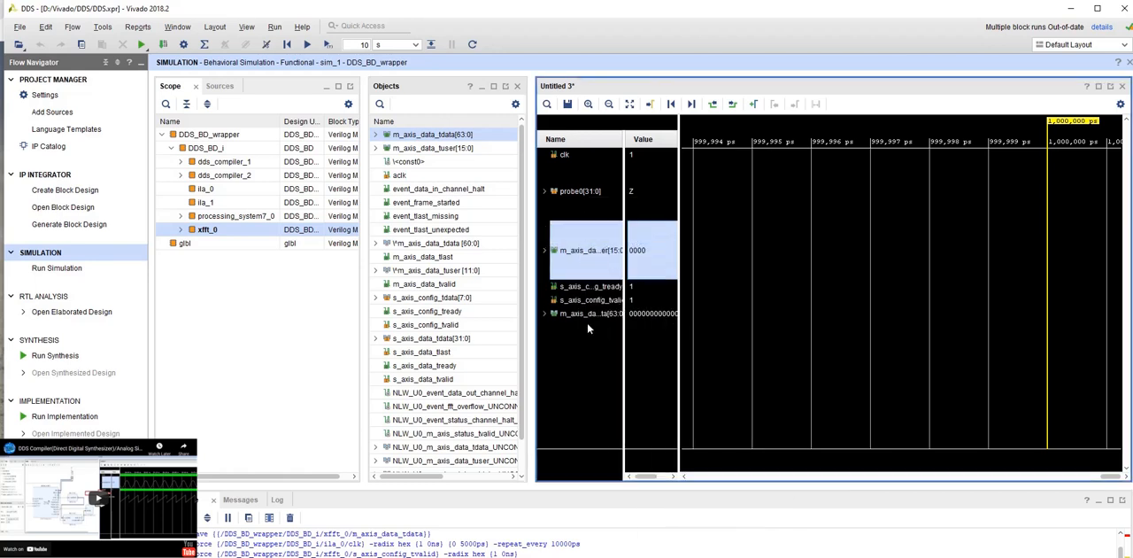
left_click(589, 315)
right_click(589, 315)
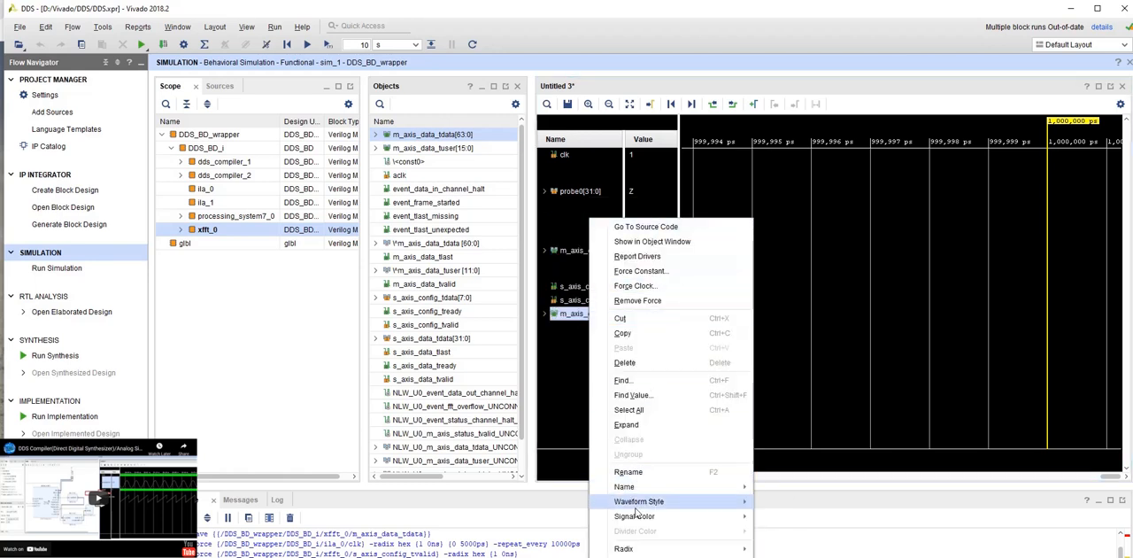
mouse_move(697, 506)
left_click(789, 516)
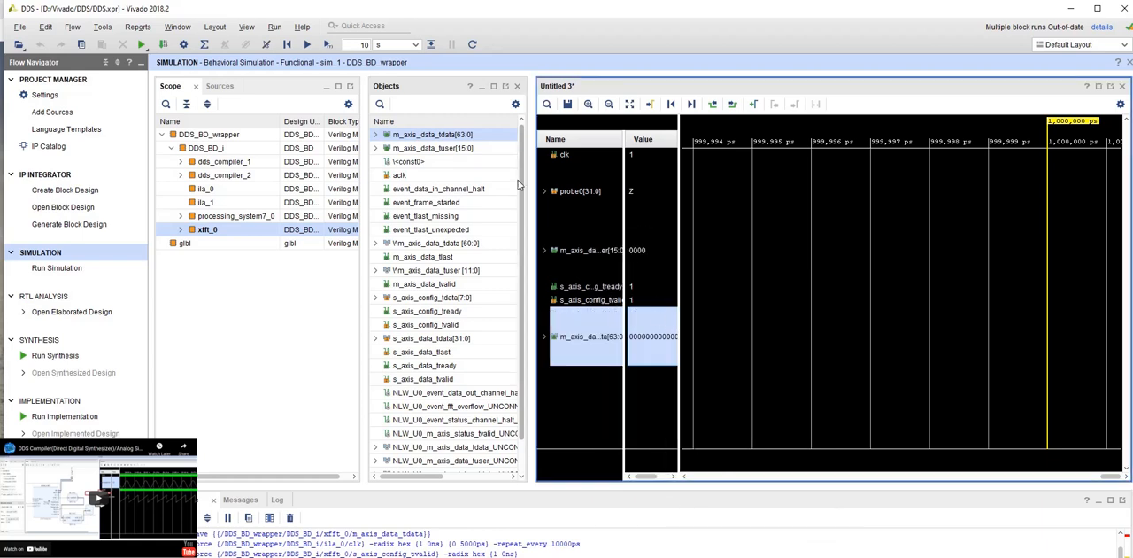
left_click(307, 44)
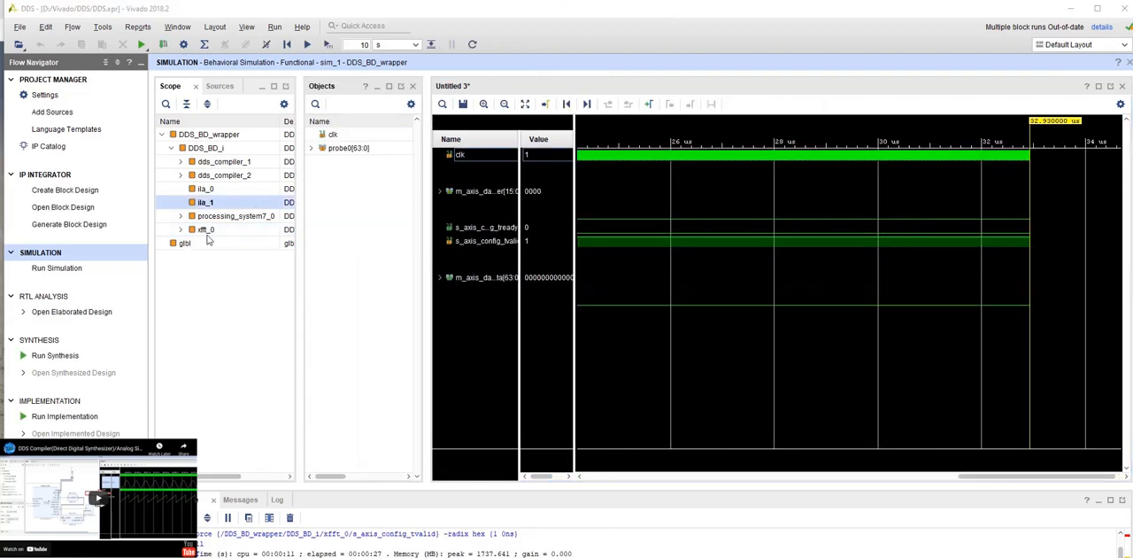
- Add the m_axis_data_tdata[15:0] output of dds_compiler_2 to the waveform
left_click(230, 176)
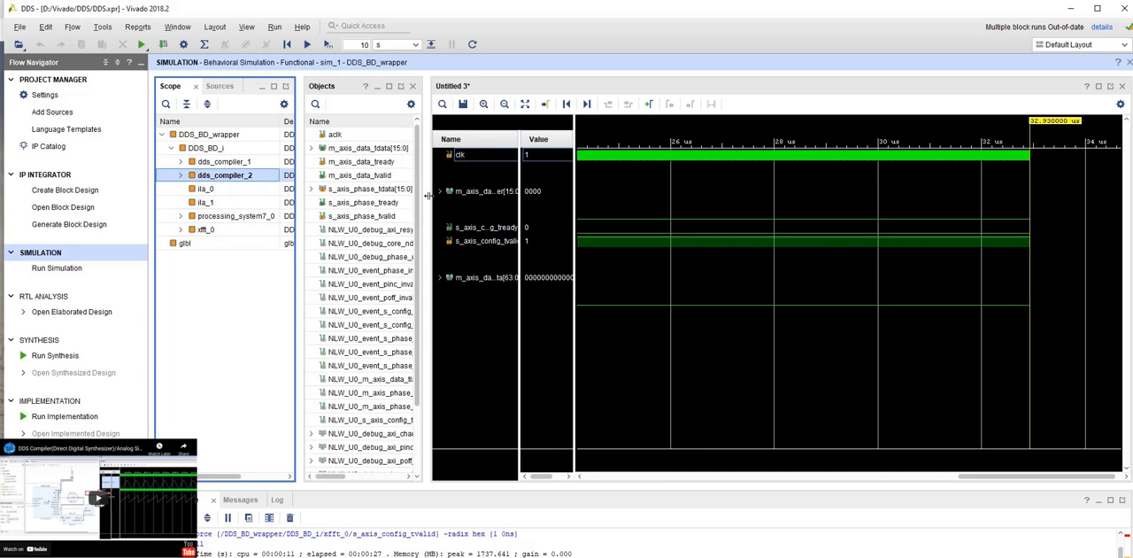
left_click_drag(423, 178, 485, 178)
scroll(406, 276, "down", 2)
scroll(406, 277, "up", 2)
left_click(372, 151)
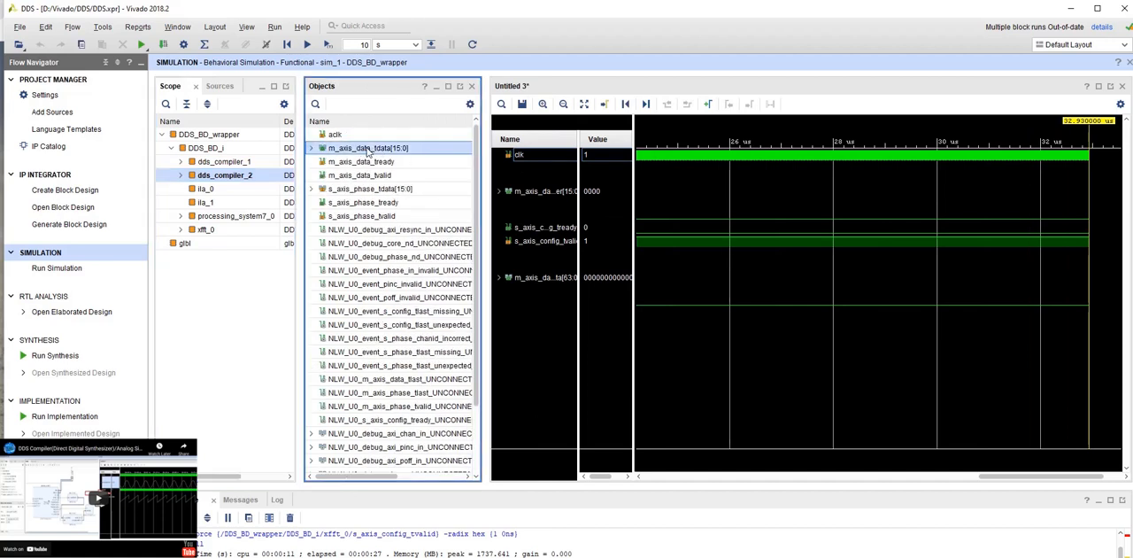
right_click(373, 148)
left_click(432, 155)
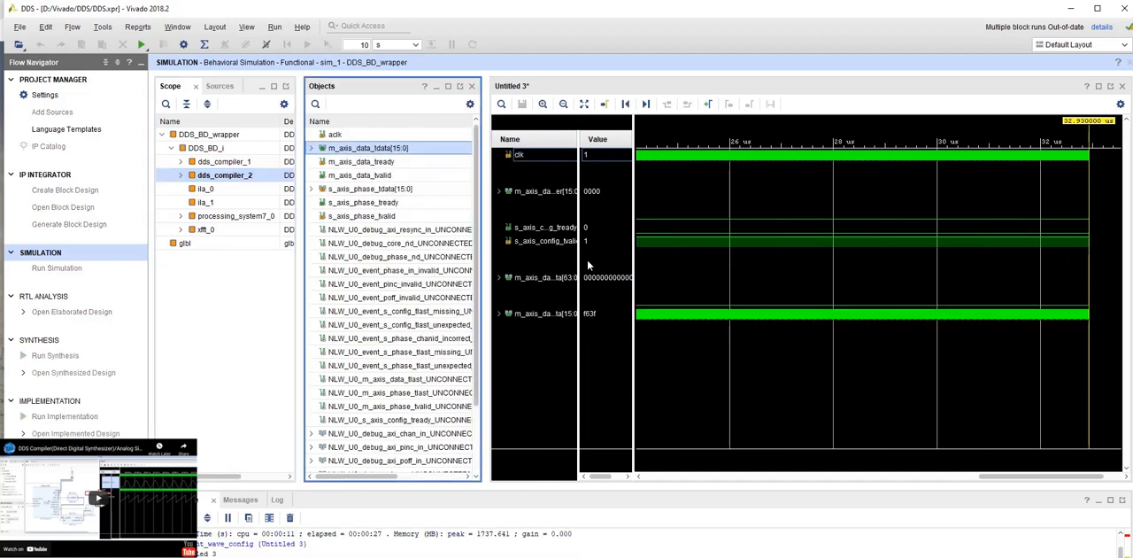
- Display the DDS m_axis_data_tdata[15:0] output as an analog waveform with the Signed Decimal radix, and run the simulation for a few microseconds
right_click(553, 318)
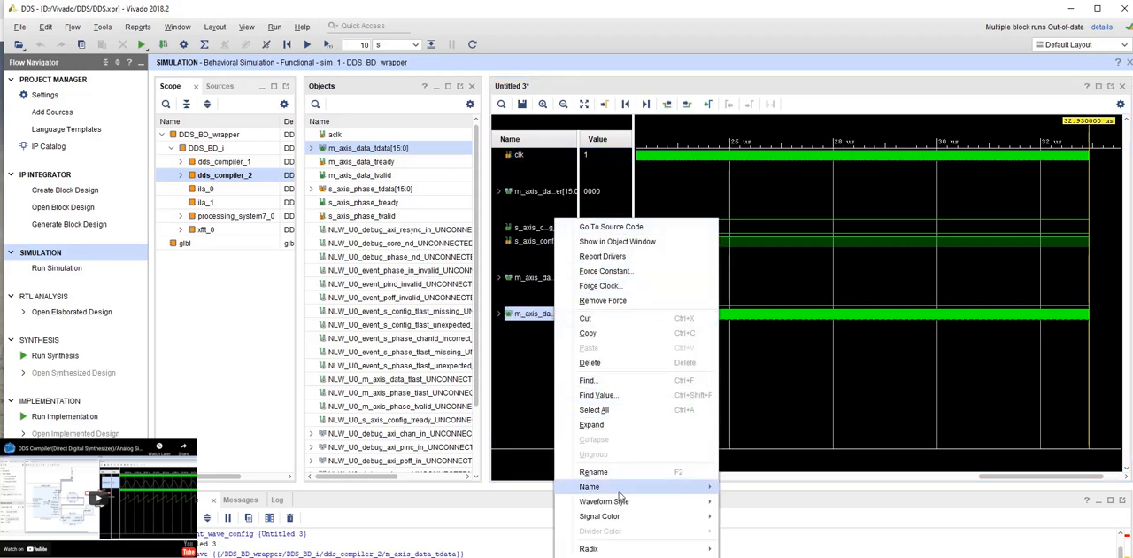
mouse_move(622, 507)
left_click(754, 517)
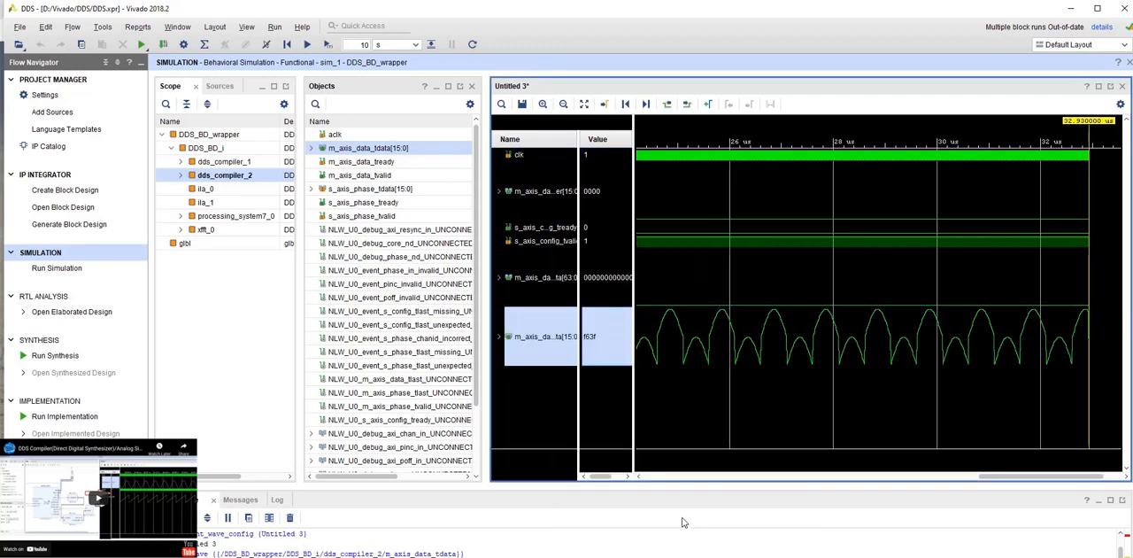
right_click(587, 332)
mouse_move(684, 503)
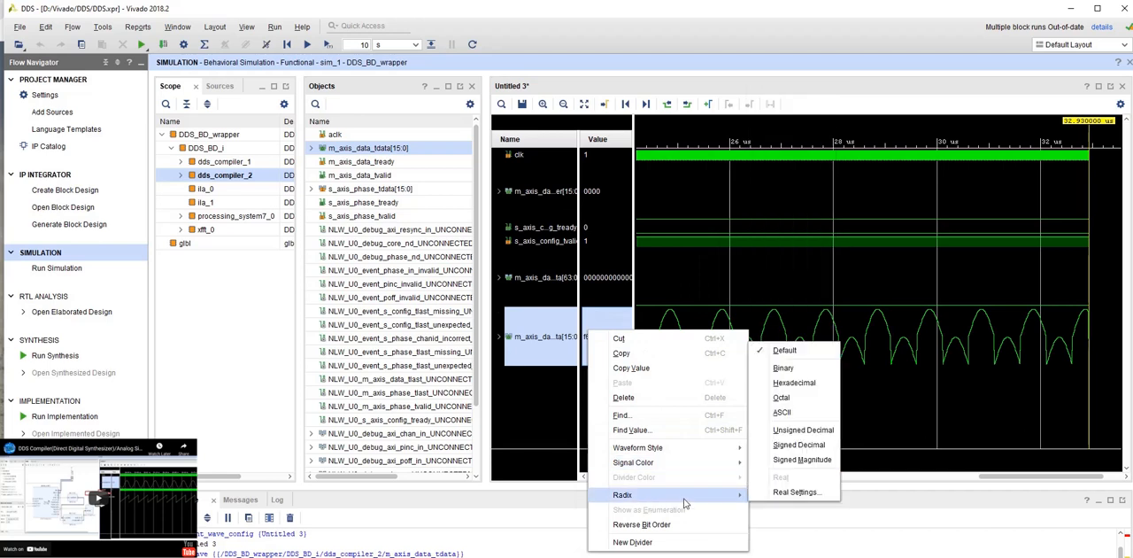
left_click(798, 444)
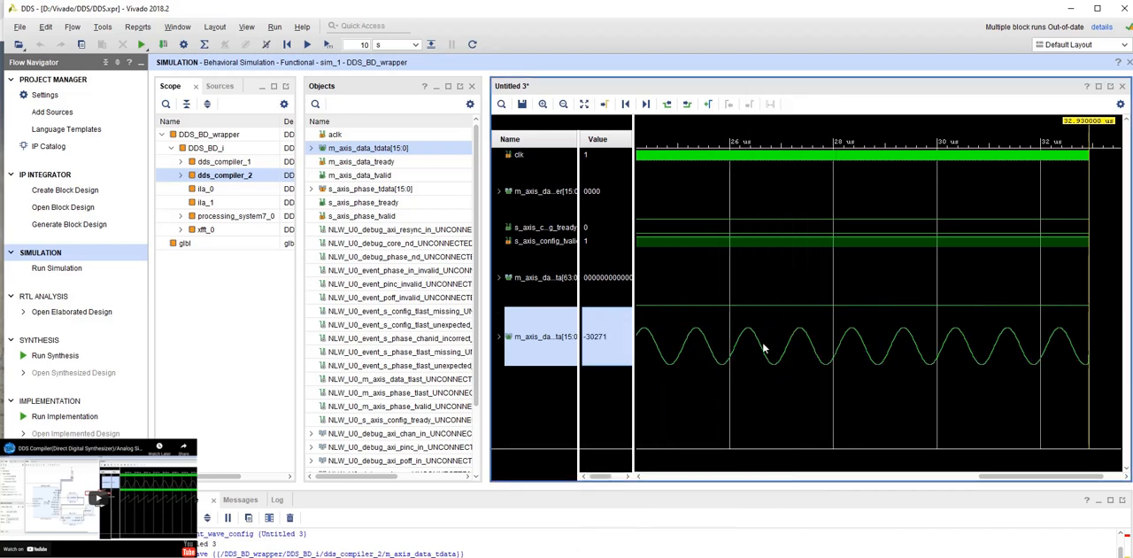
left_click(307, 46)
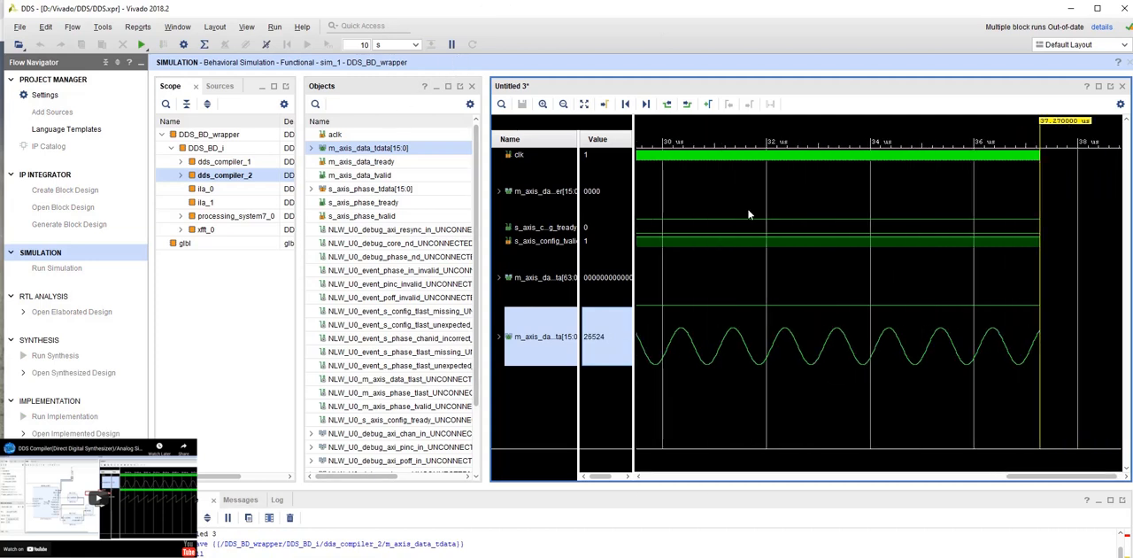
left_click(451, 45)
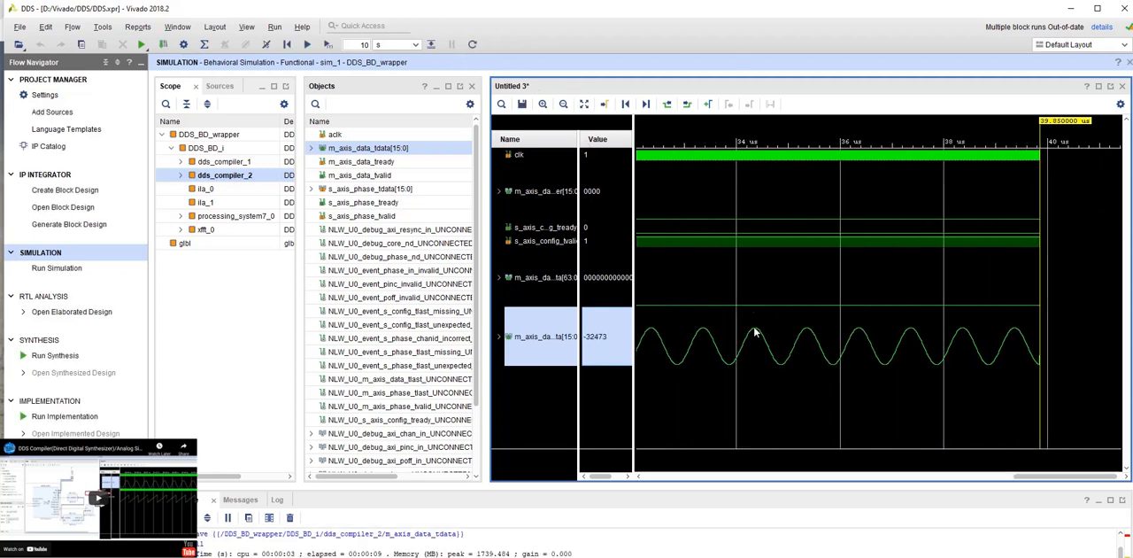
- Place two markers on adjacent peaks of the DDS sine wave, at about 35.37 us and 36.43 us
left_click(709, 104)
mouse_move(1050, 133)
left_mouse_down()
mouse_move(792, 152)
mouse_move(841, 157)
mouse_move(807, 156)
left_mouse_up()
right_click(916, 131)
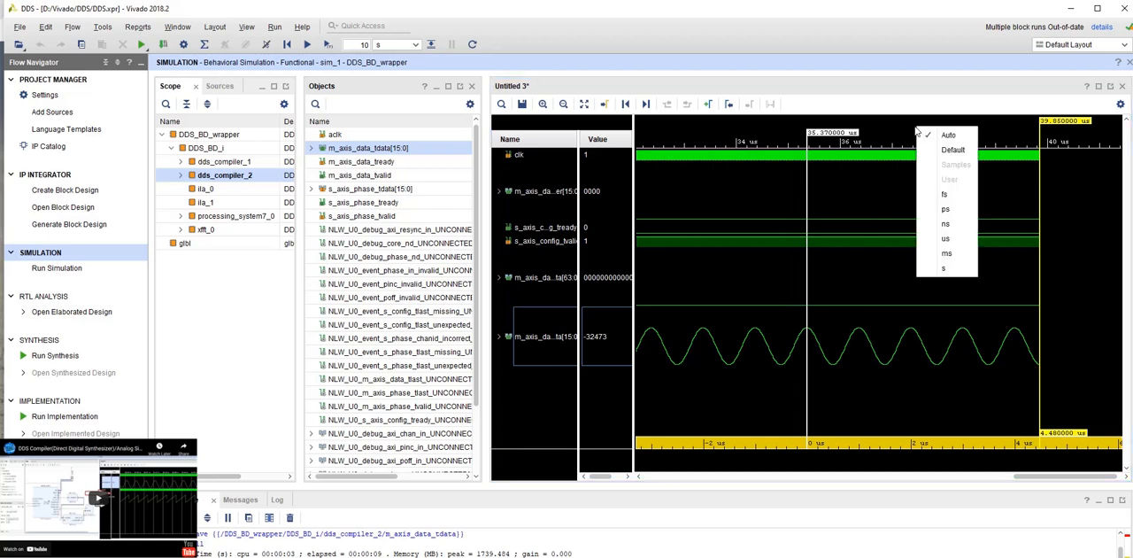
left_click(708, 105)
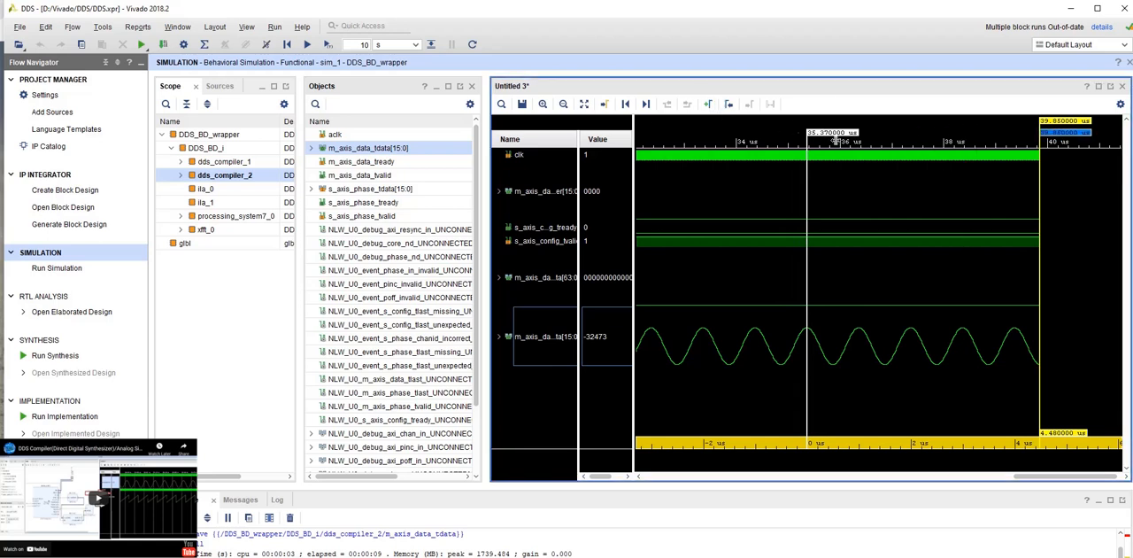
left_click(1043, 135)
left_click_drag(1043, 135, 862, 154)
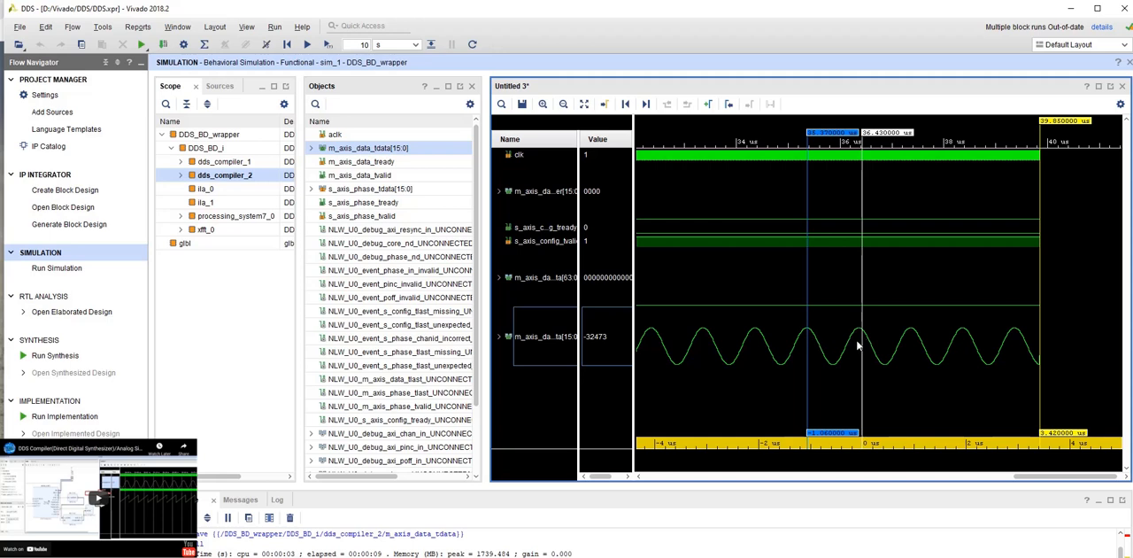
- Resume the simulation and widen the waveform window by narrowing the Objects pane
left_click(306, 44)
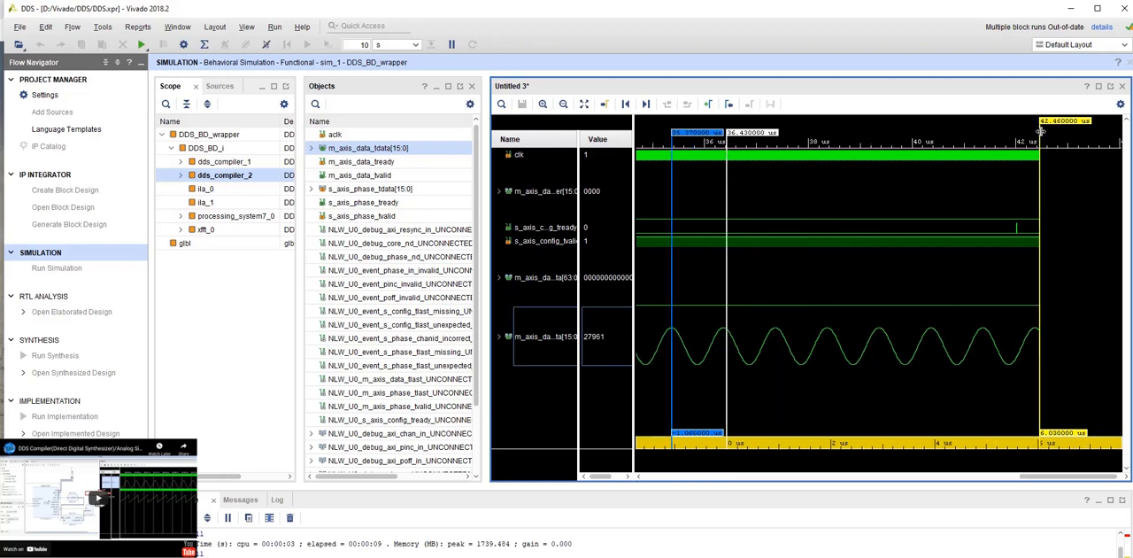
left_click_drag(485, 200, 358, 207)
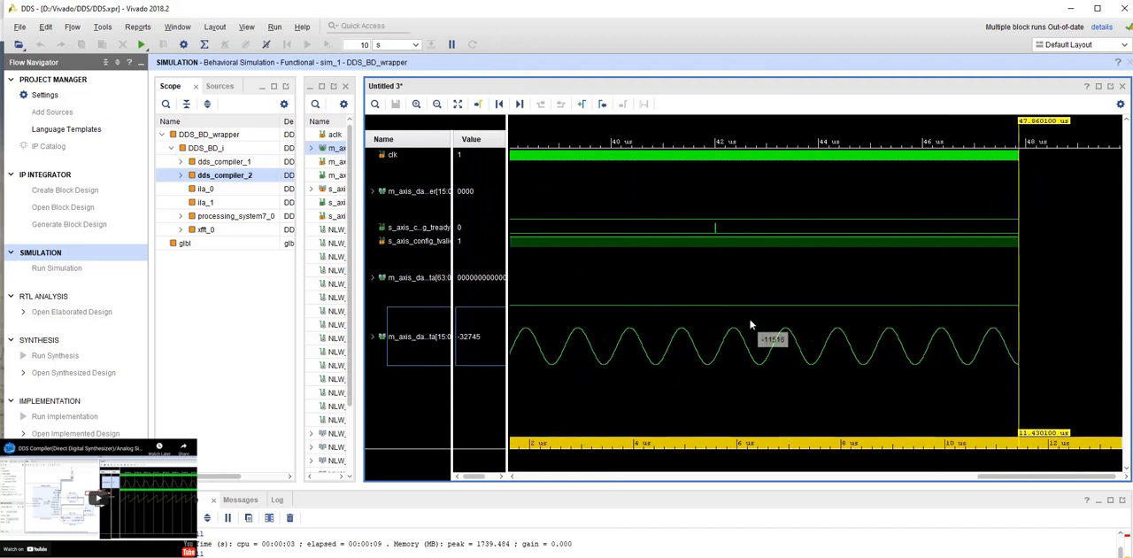
left_click(421, 278)
right_click(421, 279)
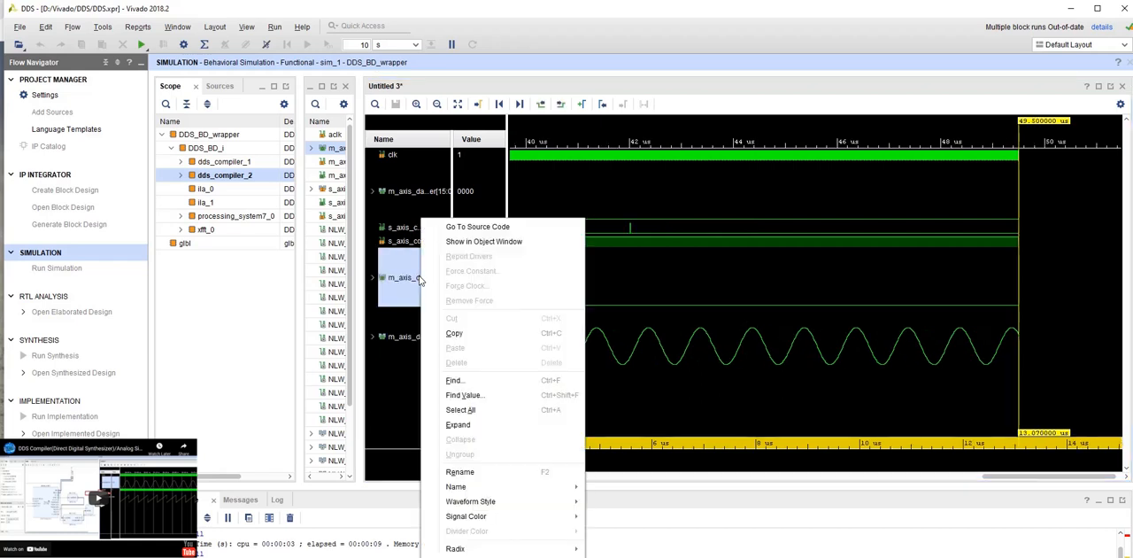
left_click(399, 269)
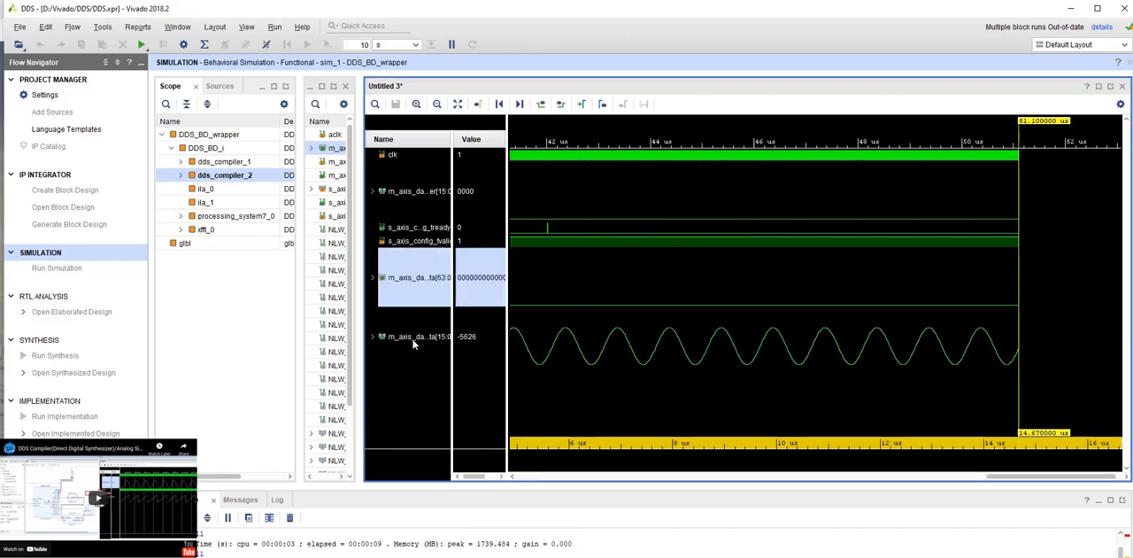
- Set the radix of m_axis_data_tuser[15:0] to Signed Decimal and widen the Name column to fit the full signal names
left_click(409, 193)
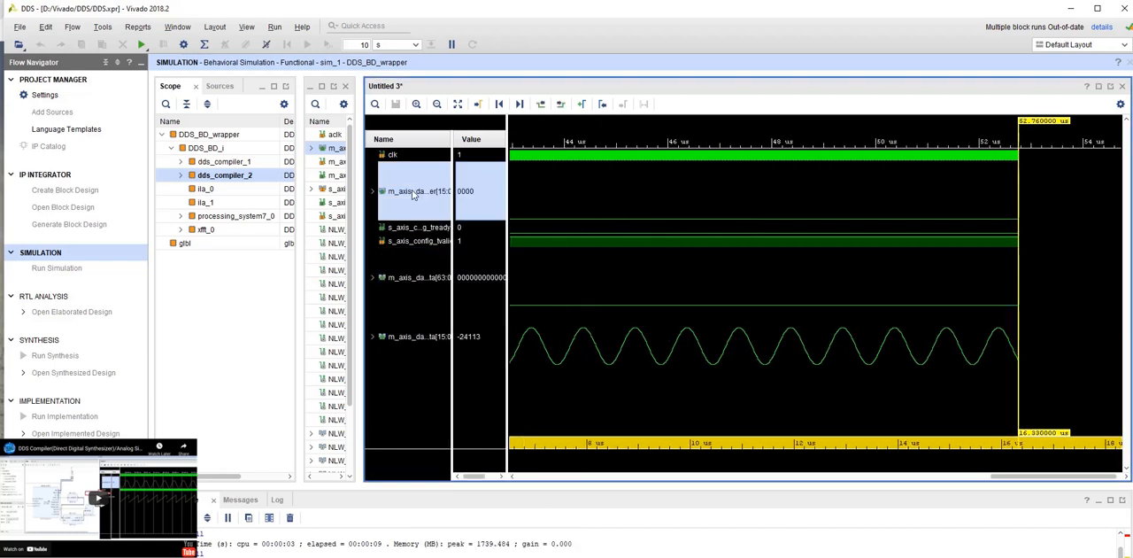
right_click(406, 191)
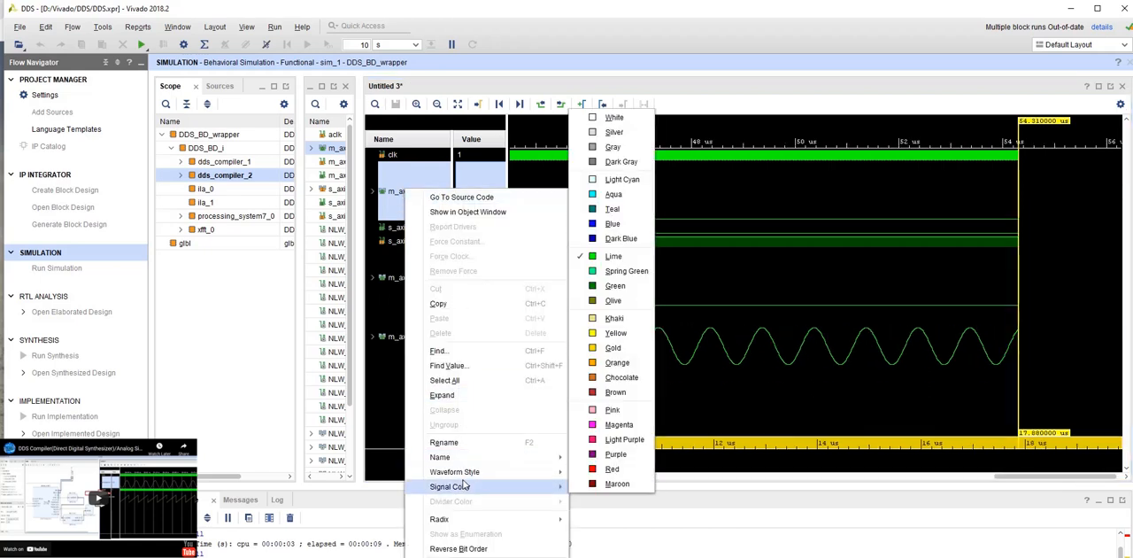
mouse_move(483, 526)
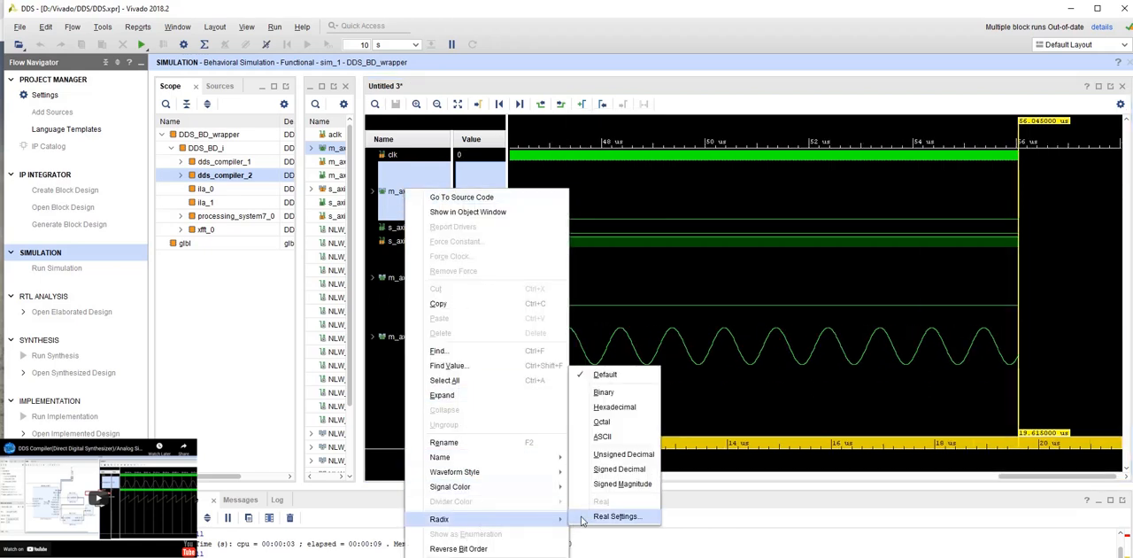
left_click(617, 471)
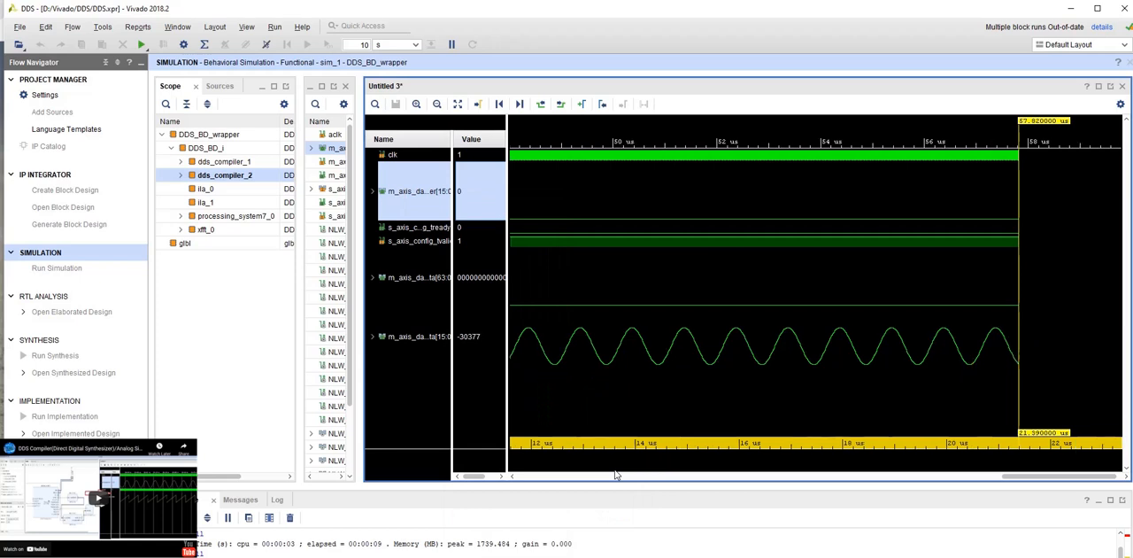
right_click(425, 187)
mouse_move(497, 485)
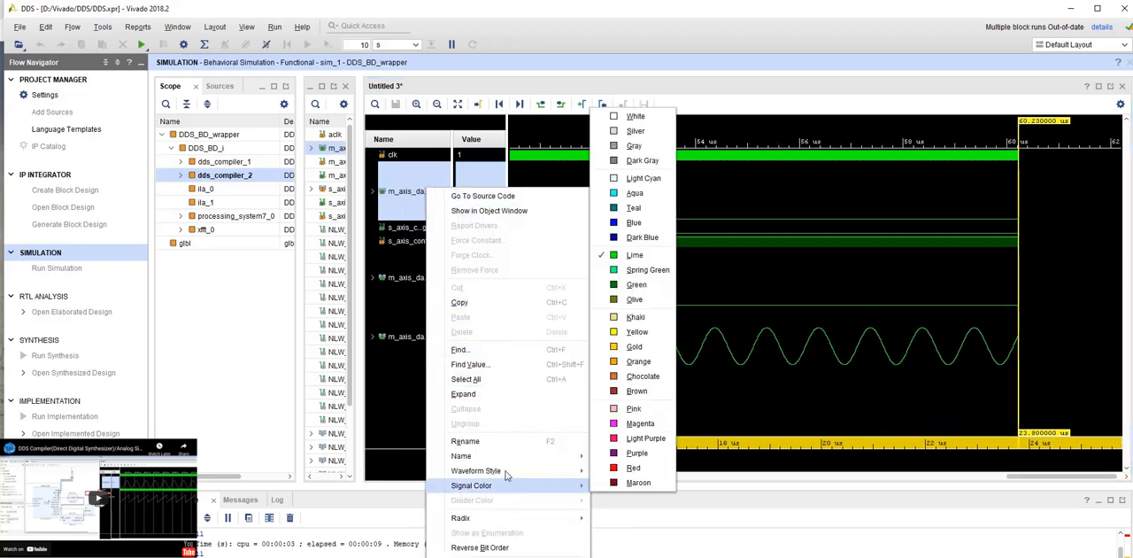
mouse_move(496, 518)
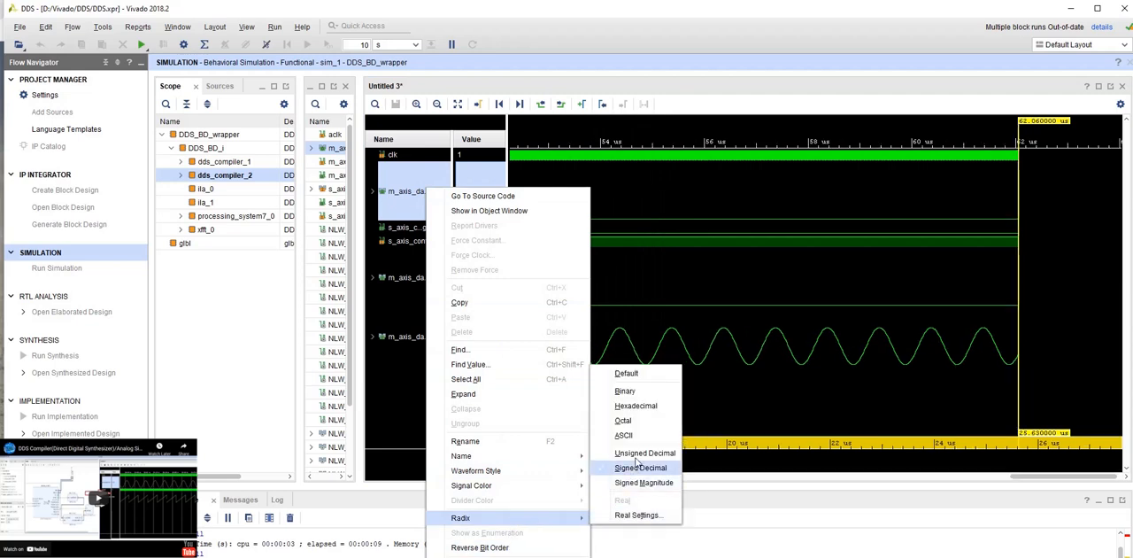
left_click(635, 467)
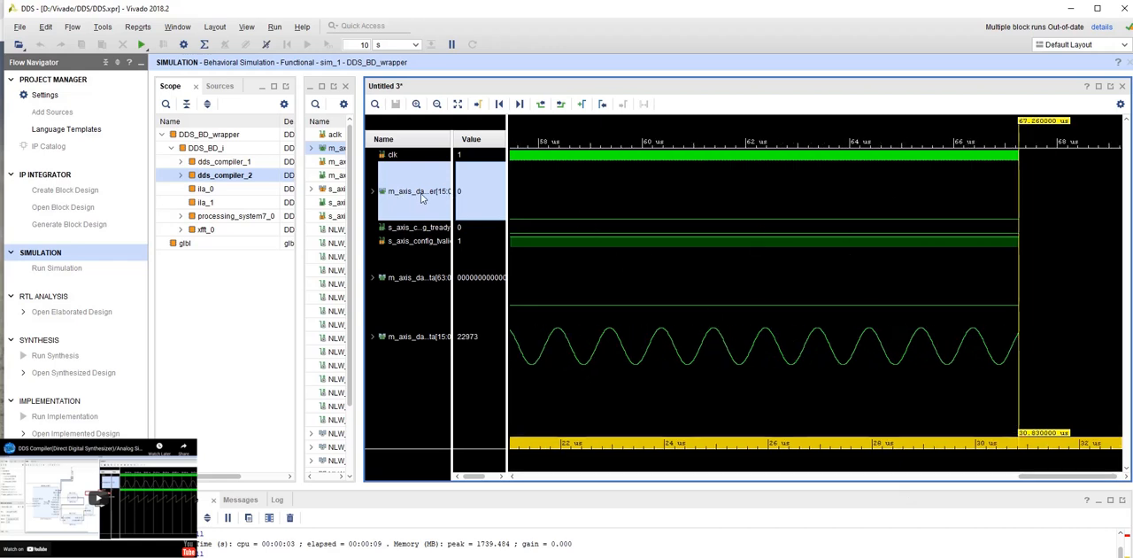
left_click_drag(452, 134, 470, 133)
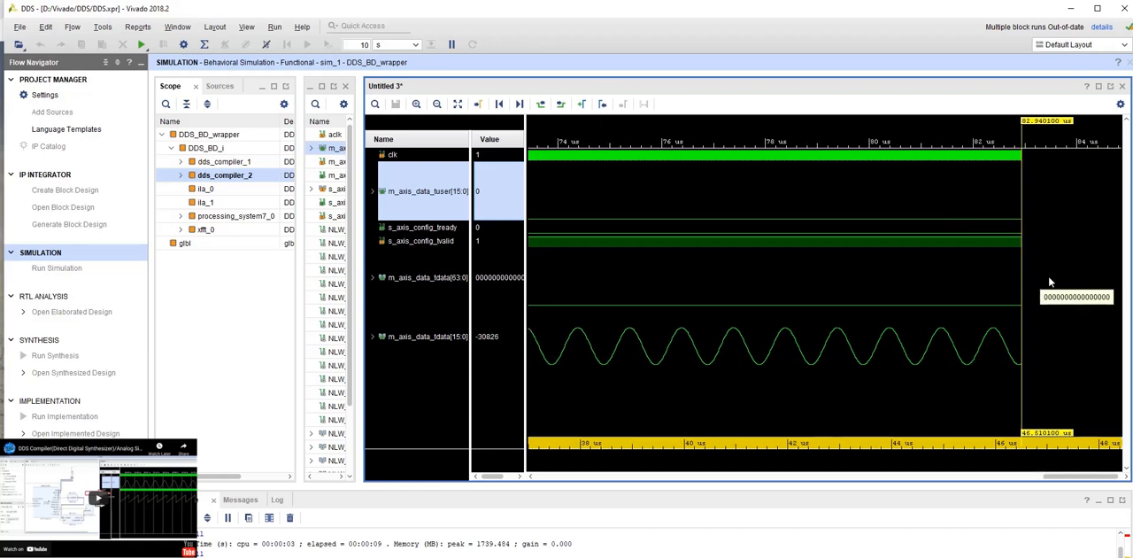
- Break the simulation, force s_axis_config_tready to a constant value of 1, and resume the run
right_click(427, 232)
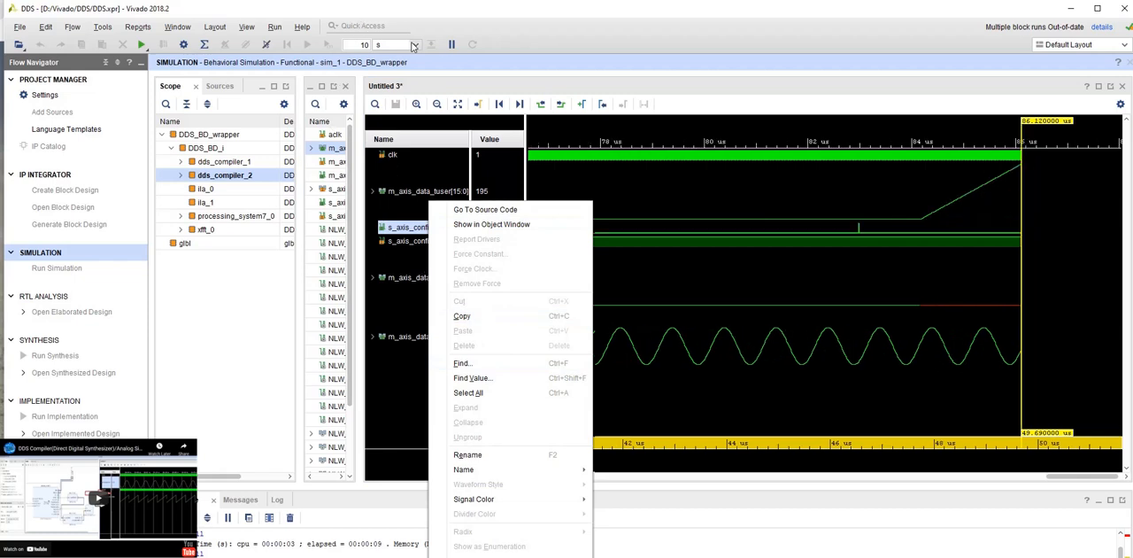
left_click(452, 45)
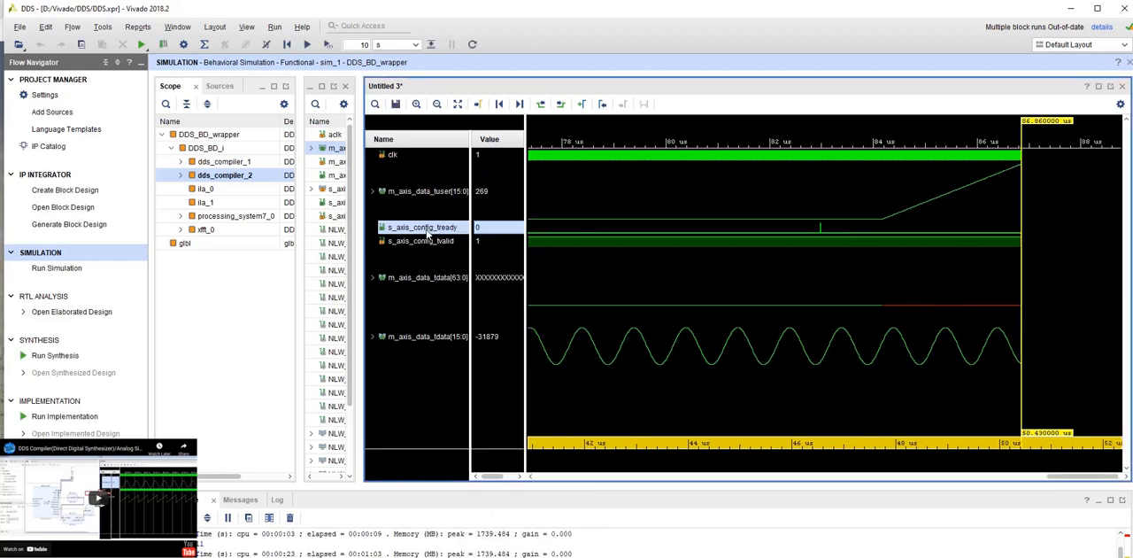
right_click(439, 230)
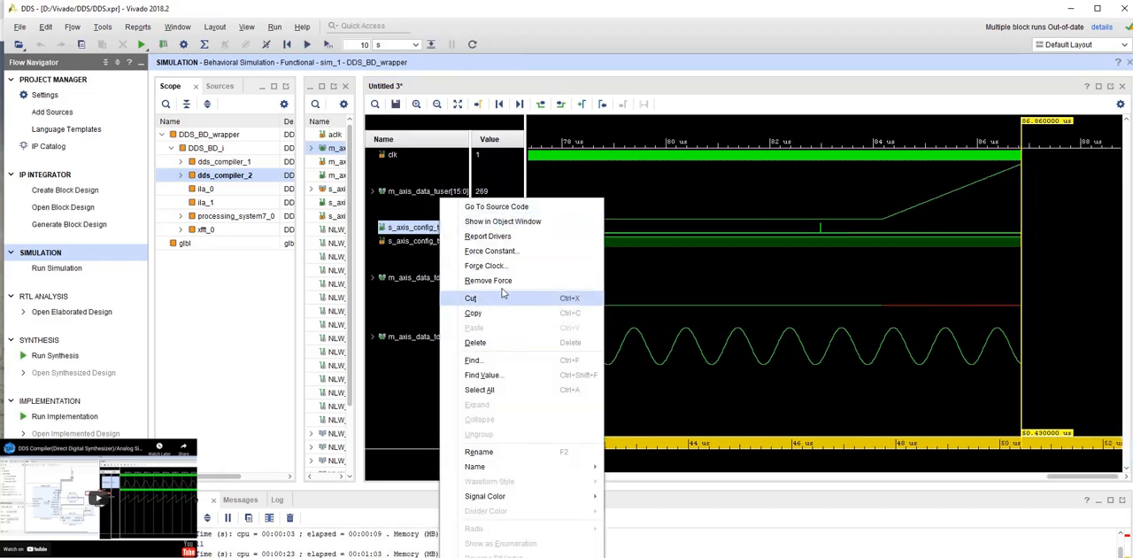
left_click(489, 251)
type("0ns")
left_click(609, 400)
left_click(307, 44)
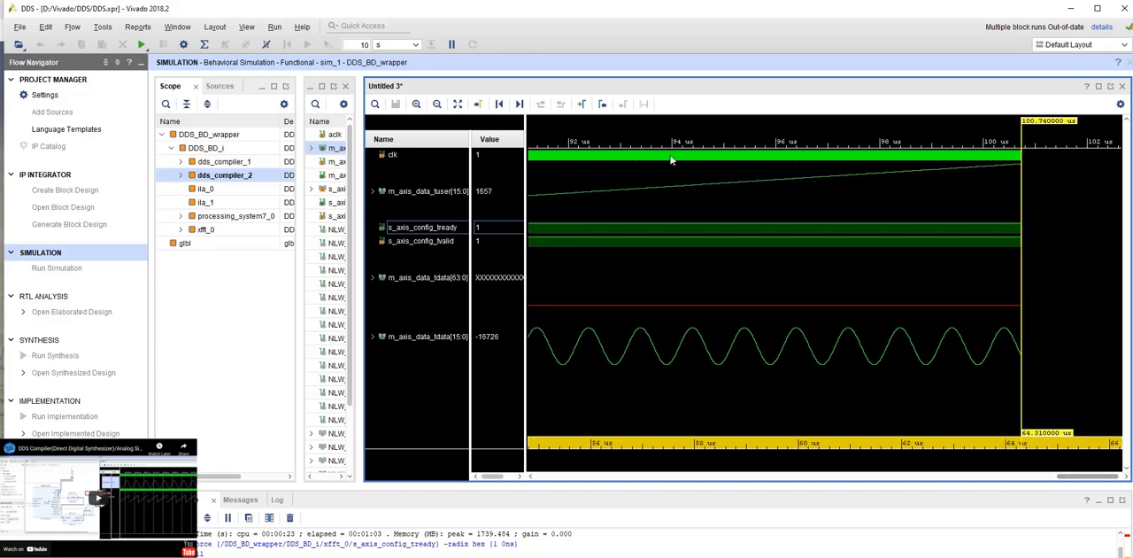
- Break the simulation and place the cursor at the end of the m_axis_data_tuser ramp, at about 125.01 us
left_click(458, 104)
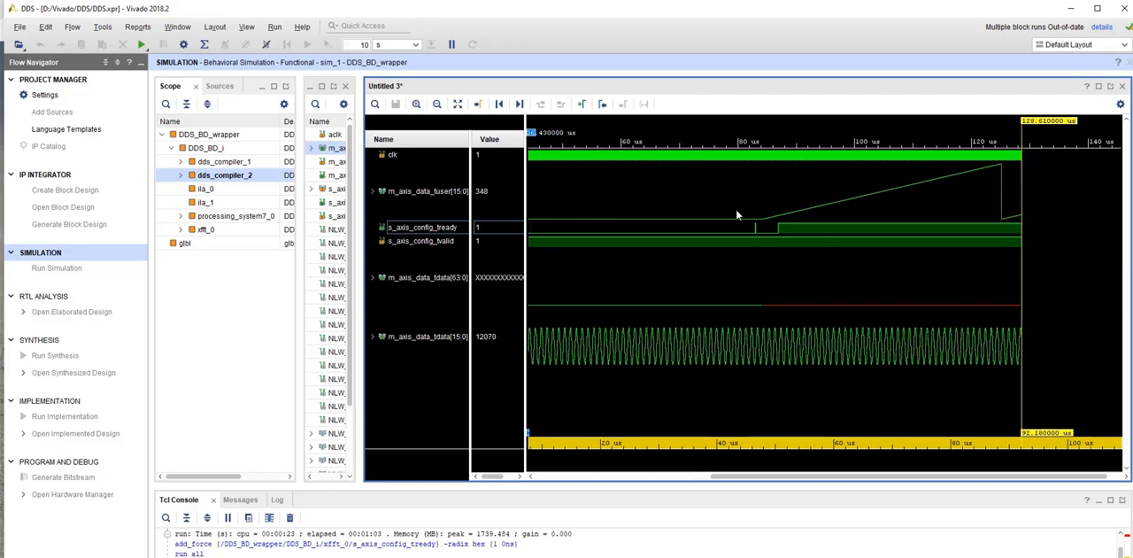
left_click(416, 106)
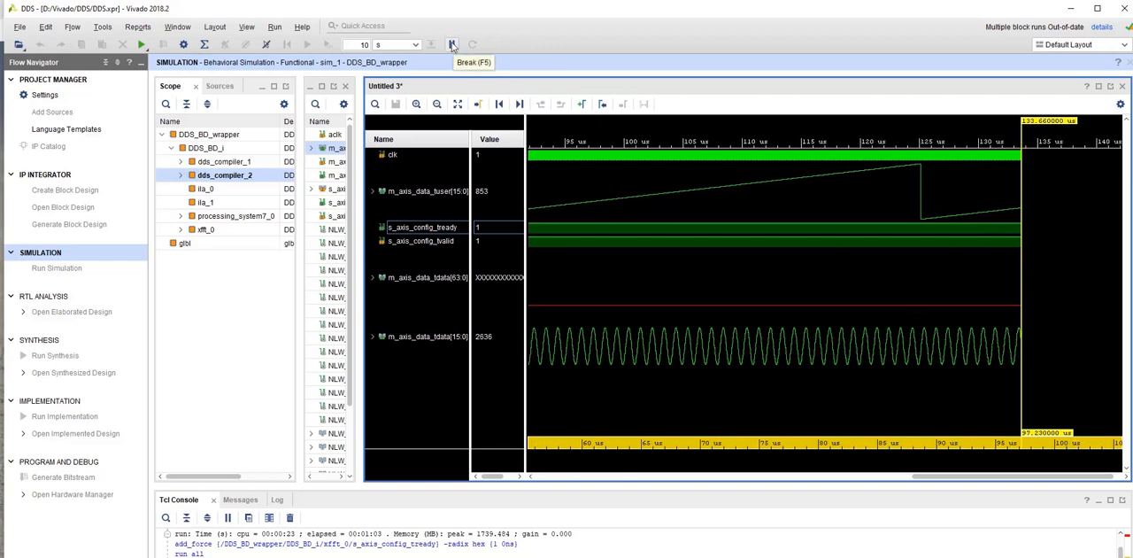
left_click(451, 45)
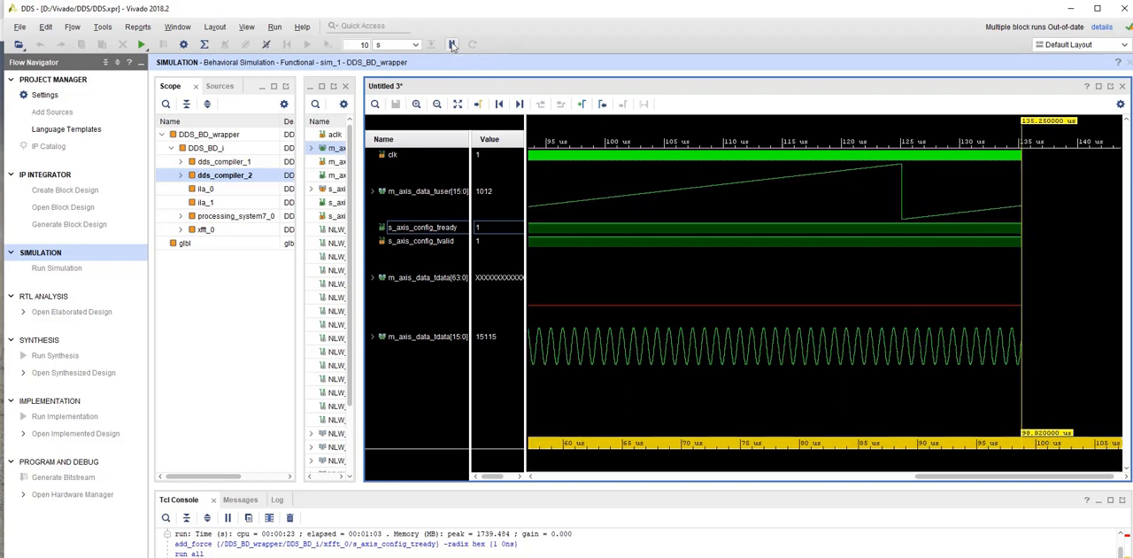
left_click(898, 168)
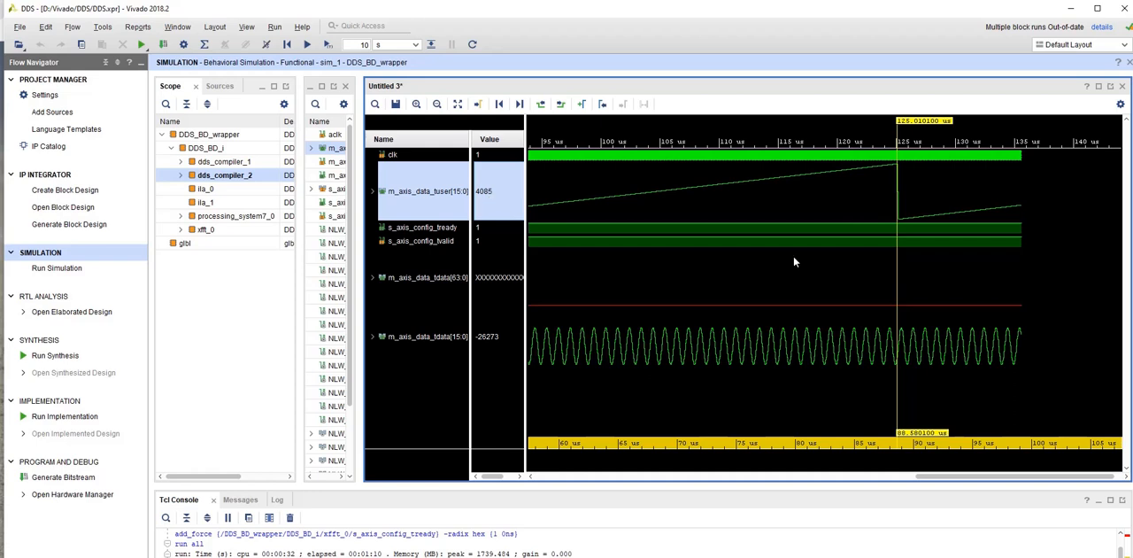
- Switch to Calculator and divide 100000000 by the copied value 409836.0655737704918
left_click(689, 533)
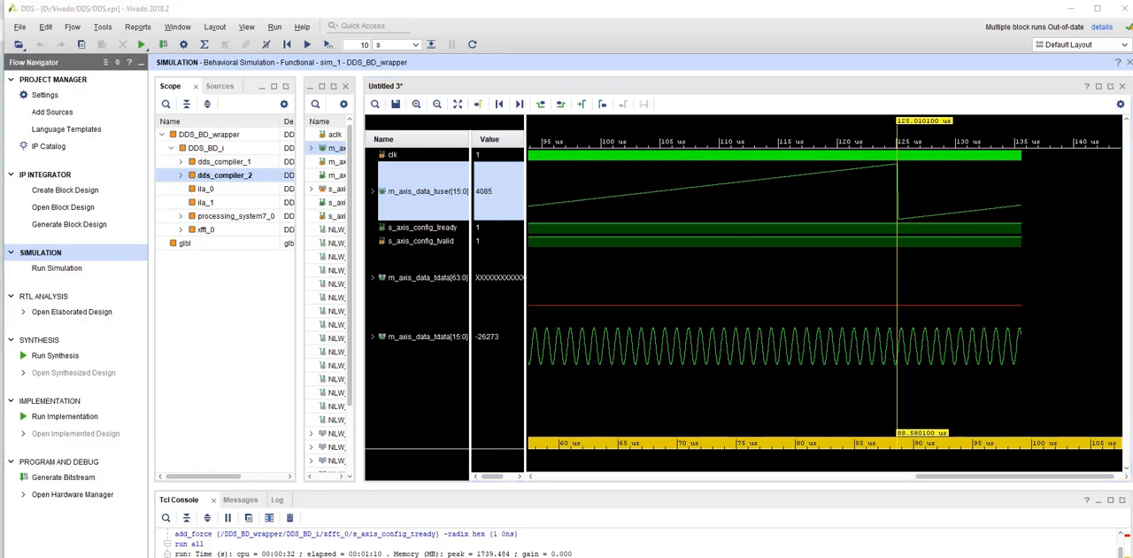
key("alt+Tab")
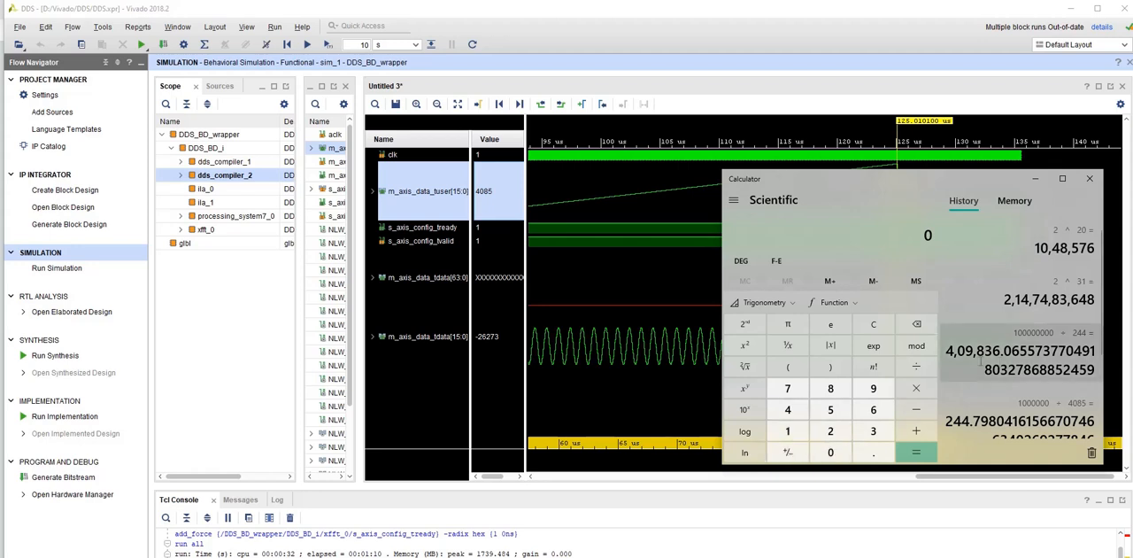
left_click(790, 432)
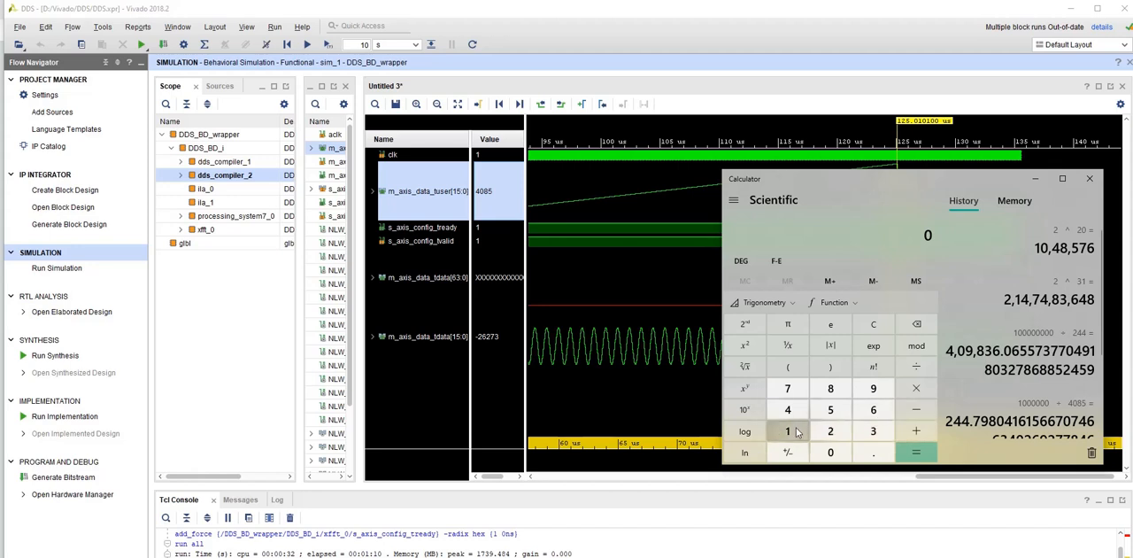
left_click(834, 454)
left_click(836, 453)
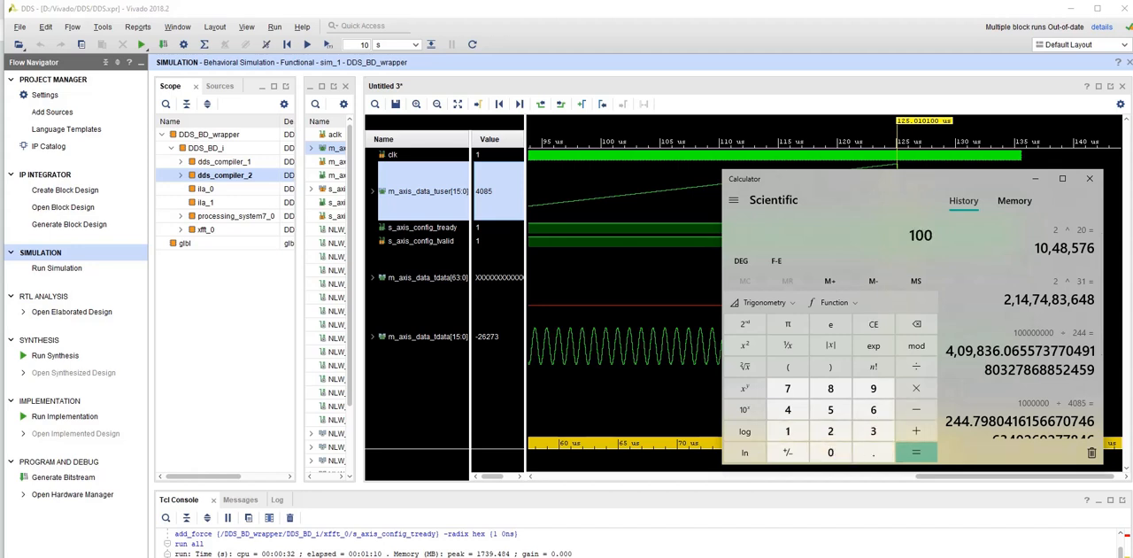
left_click(832, 453)
left_click(833, 453)
left_click(835, 453)
left_click(836, 454)
left_click(836, 453)
left_click(836, 453)
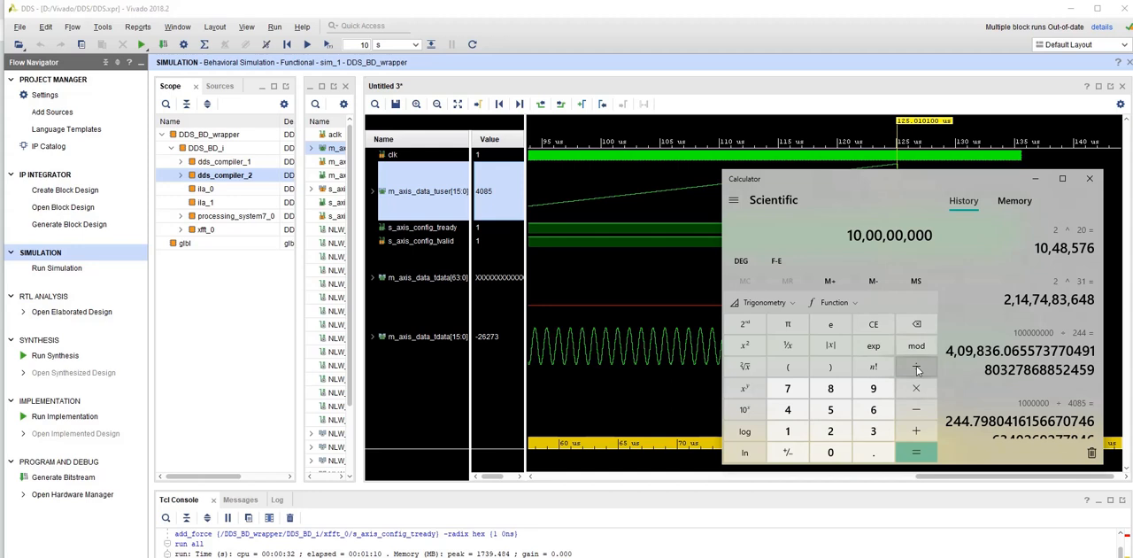
left_click(917, 370)
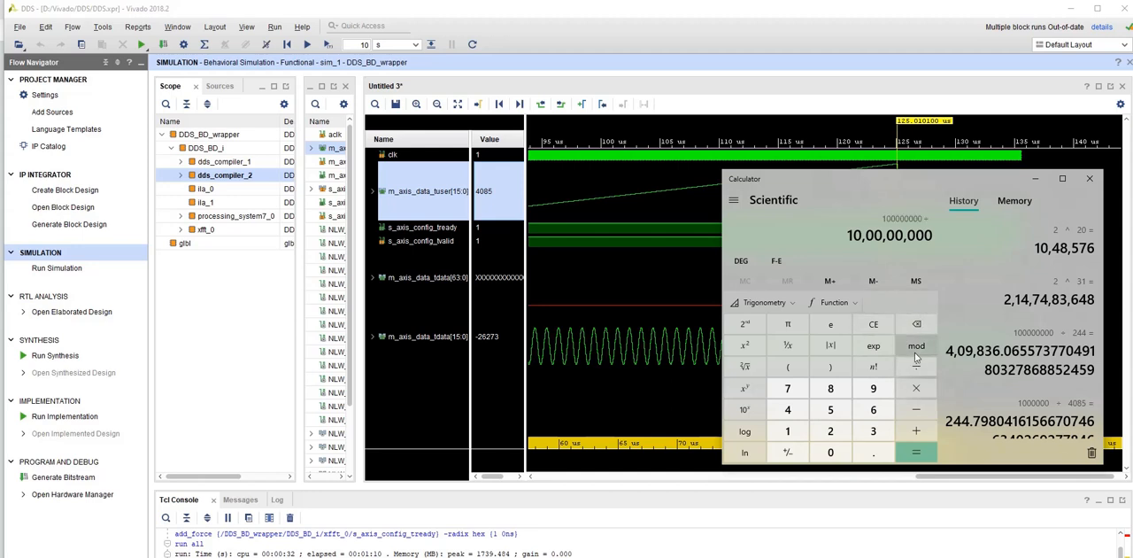
type("4,09,836.06557377049180327868852459")
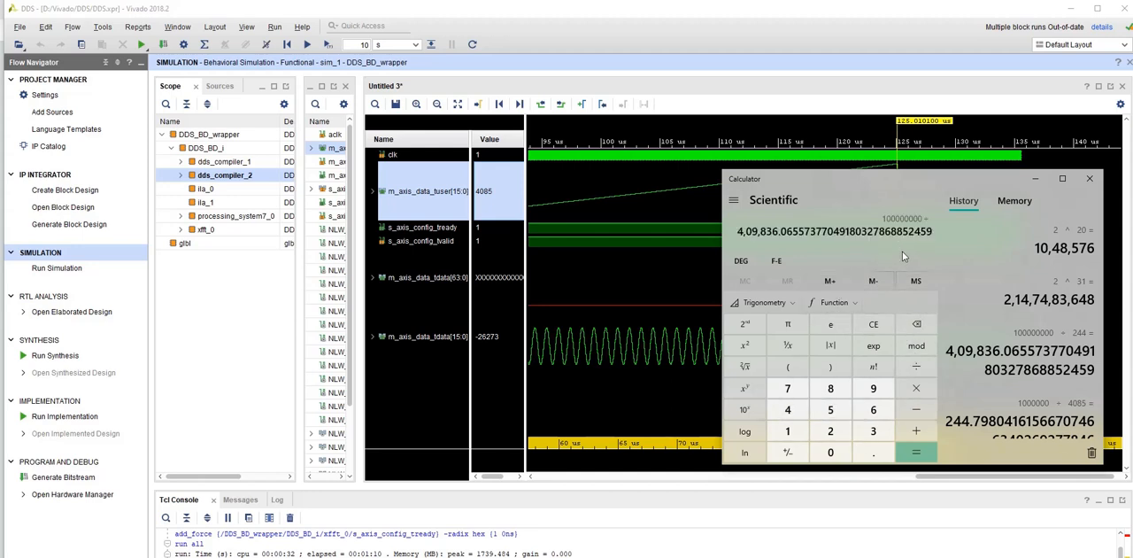
left_click(921, 452)
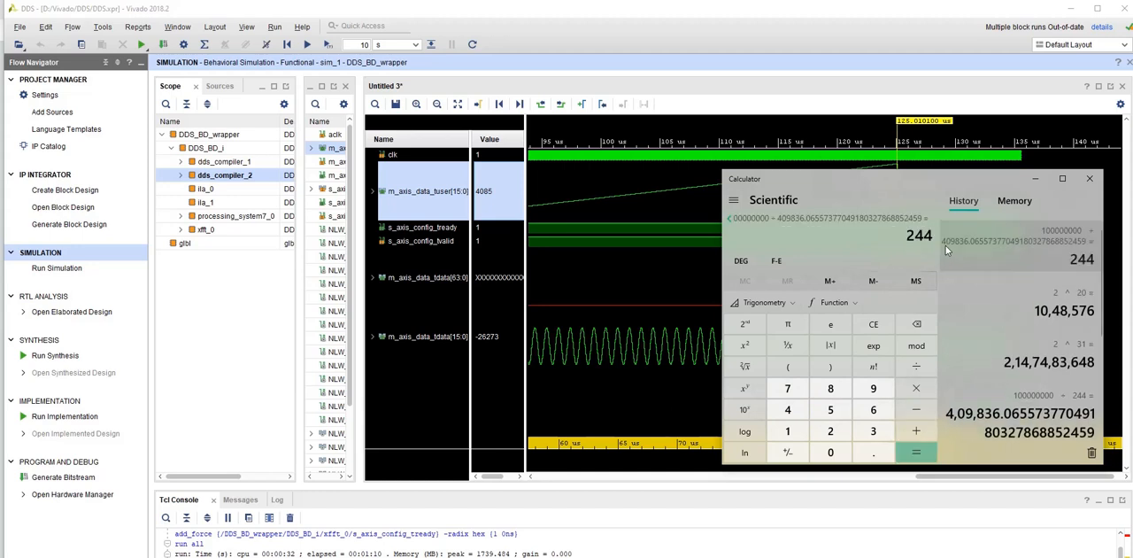
- Clear the previous calculation and divide 1000000 by 244
left_click(874, 329)
left_click(788, 432)
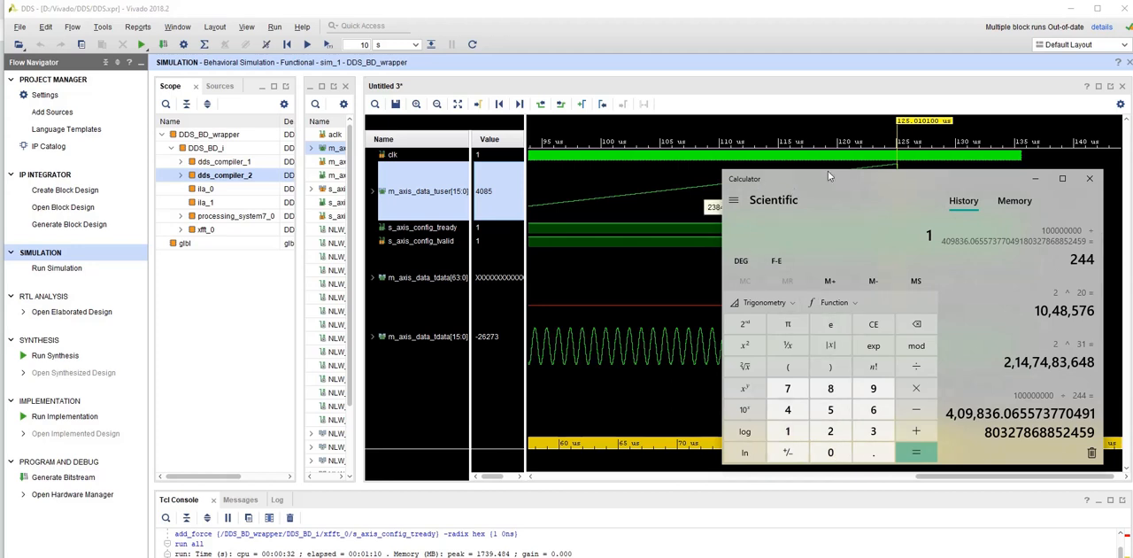
left_click_drag(819, 180, 899, 191)
left_click(923, 466)
left_click(923, 466)
left_click(923, 466)
left_click(922, 465)
left_click(922, 465)
left_click(923, 465)
left_click(995, 377)
left_click(909, 441)
left_click(866, 420)
left_click(866, 420)
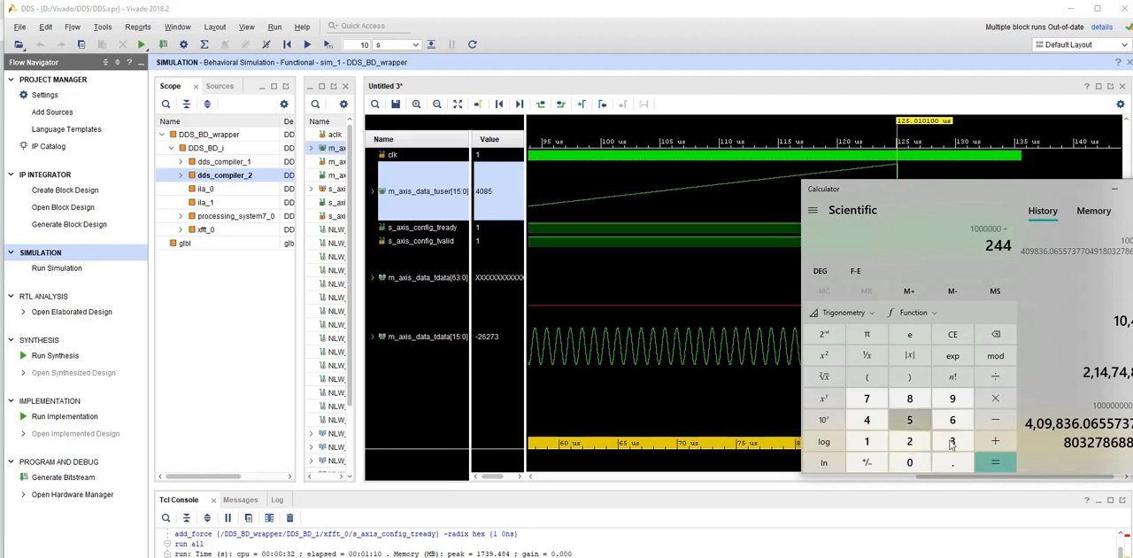
left_click(997, 462)
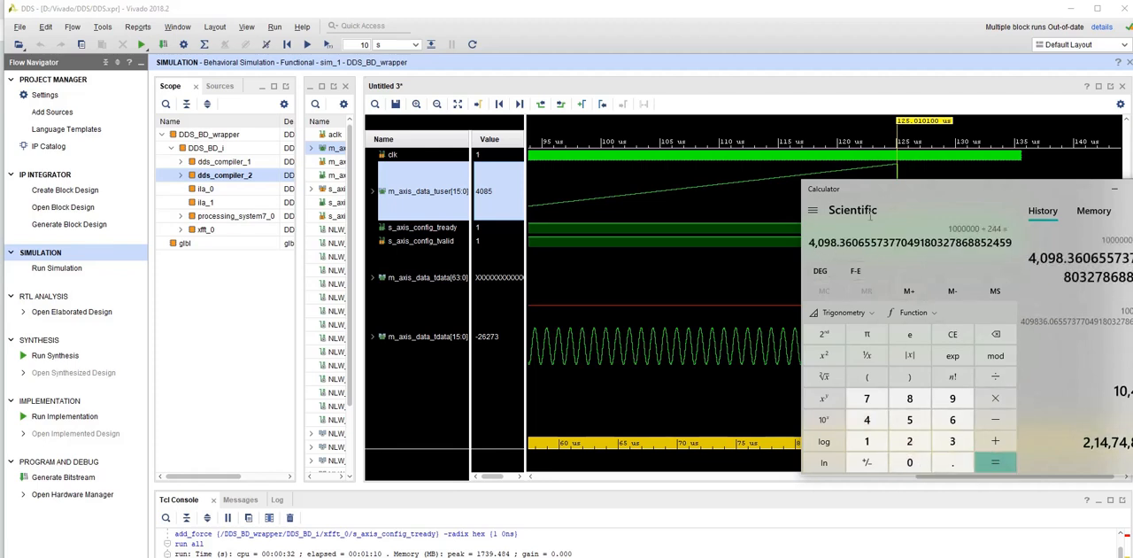
- Compare the calculated quotient with the m_axis_data_tuser[15:0] value at the waveform cursor, and close Calculator
left_click_drag(869, 188, 650, 106)
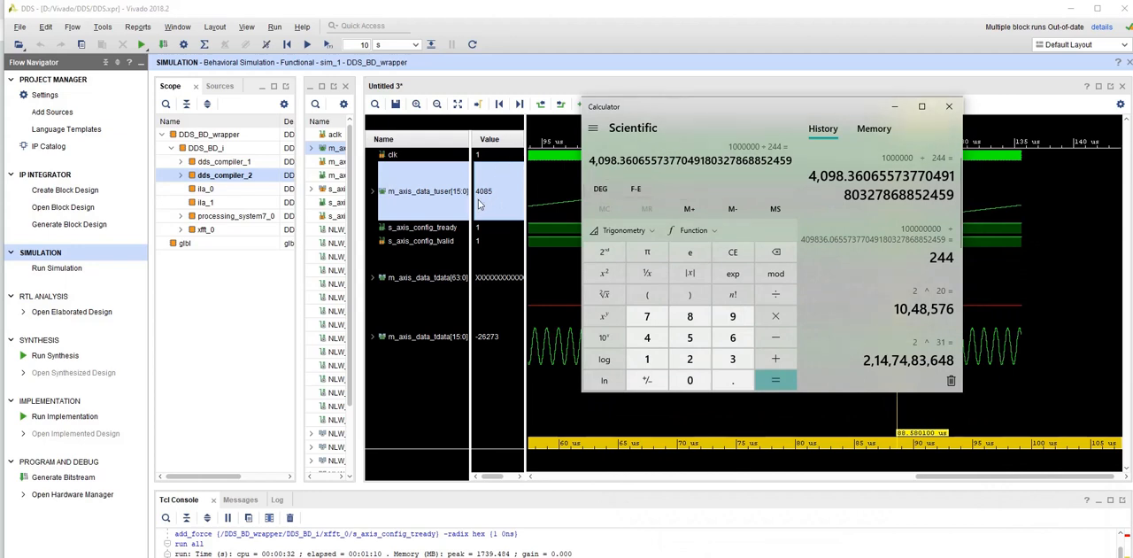
left_click_drag(676, 108, 281, 285)
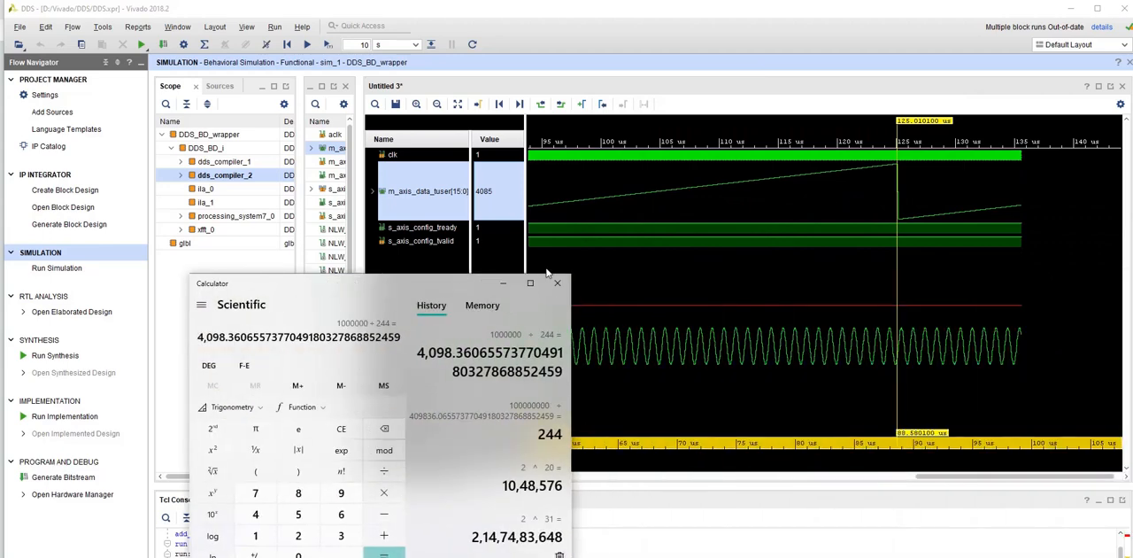
left_click(553, 284)
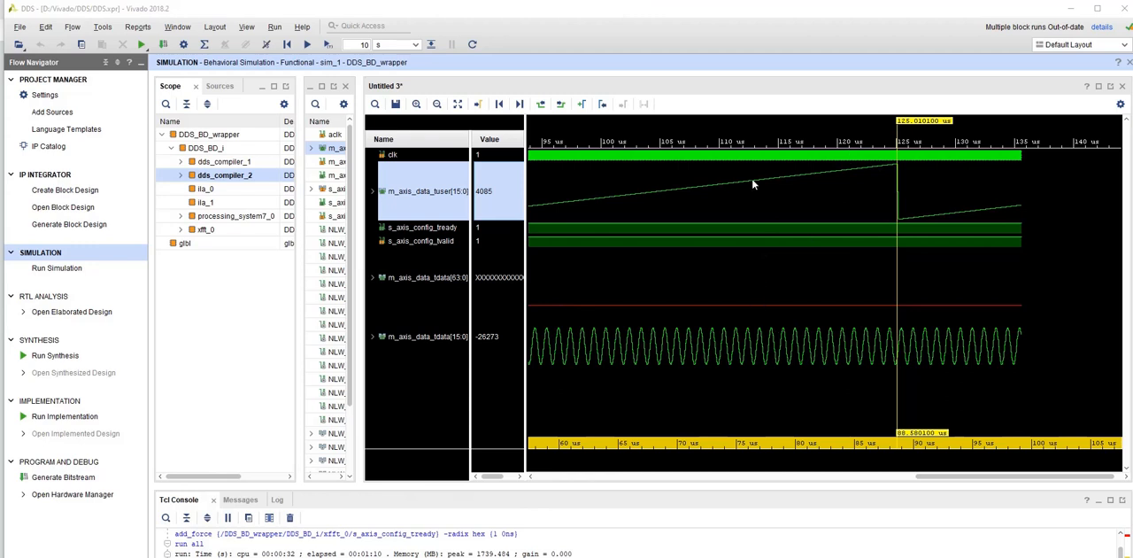
mouse_move(779, 321)
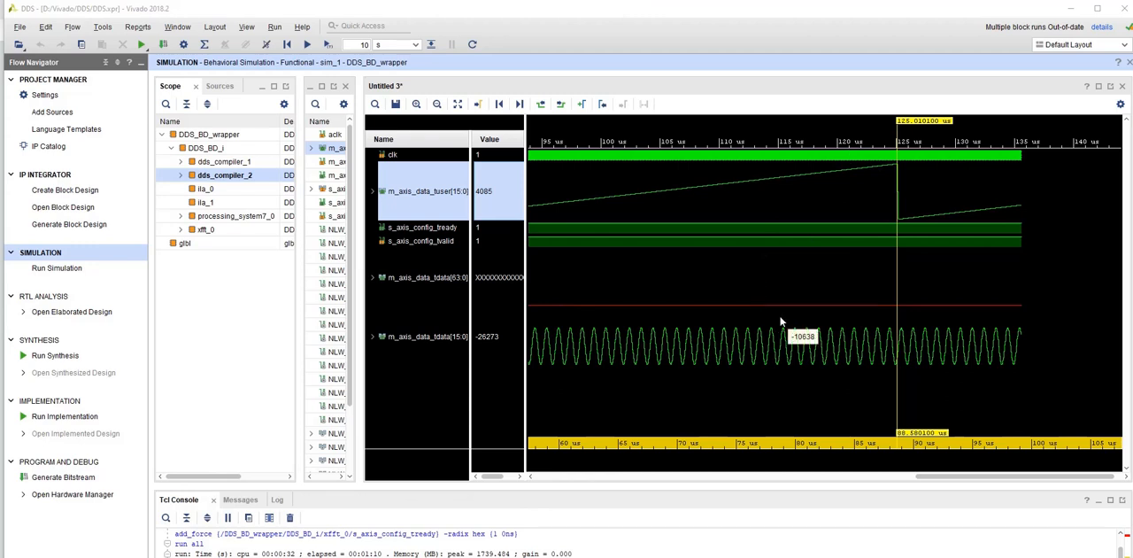